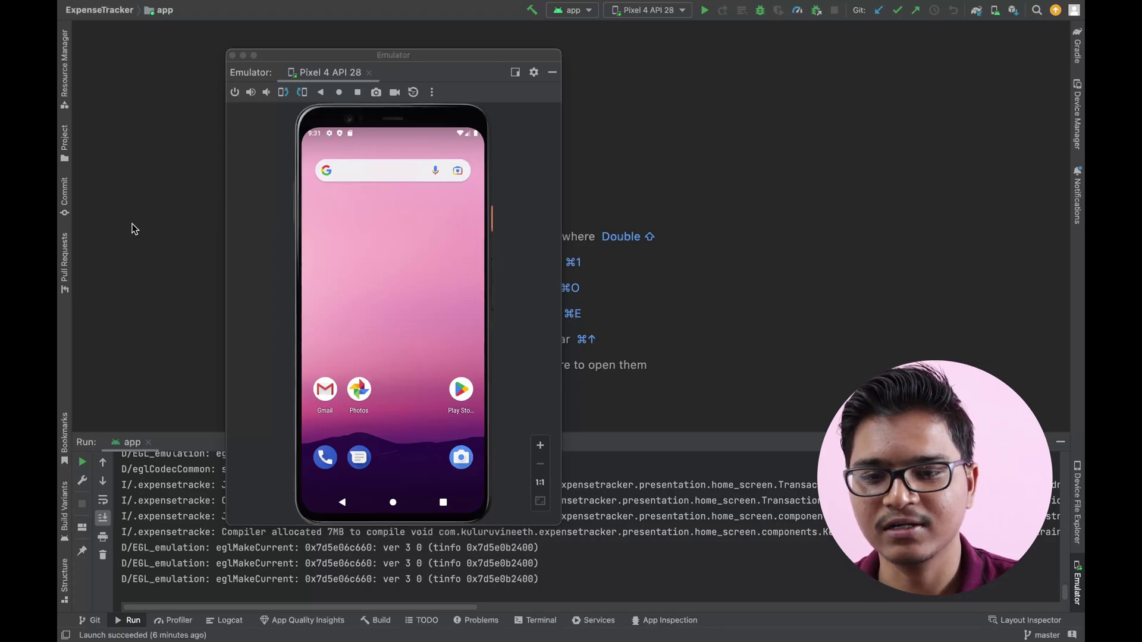
Step: Relaunch the app, raise the emulator window, and swipe to the 'Make right decisions' page
left_click(705, 10)
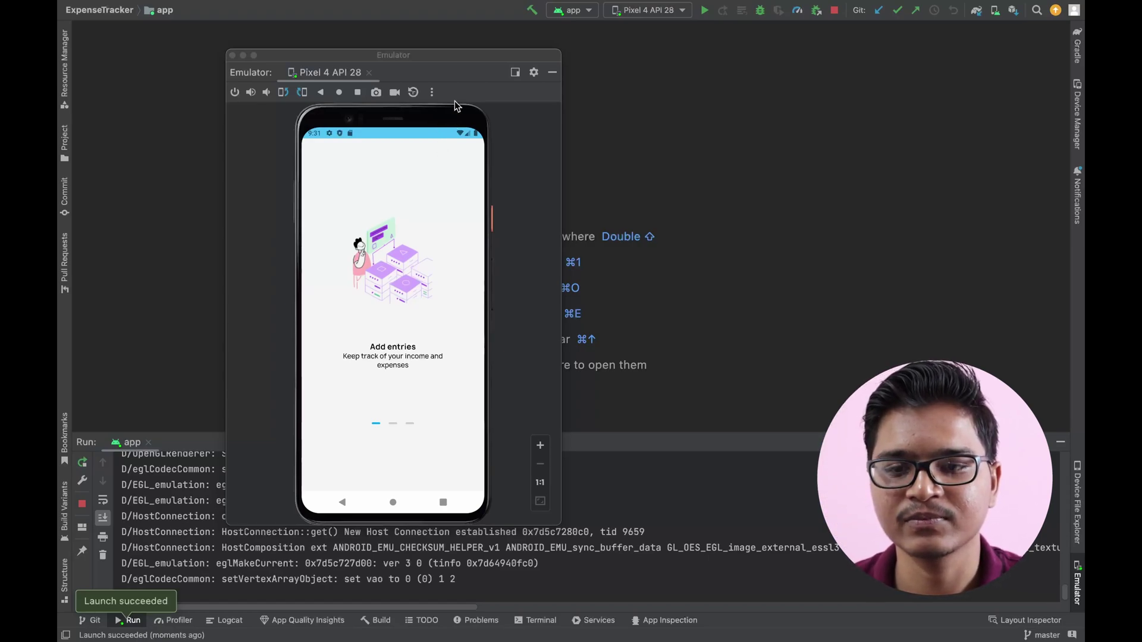
left_click_drag(487, 56, 496, 8)
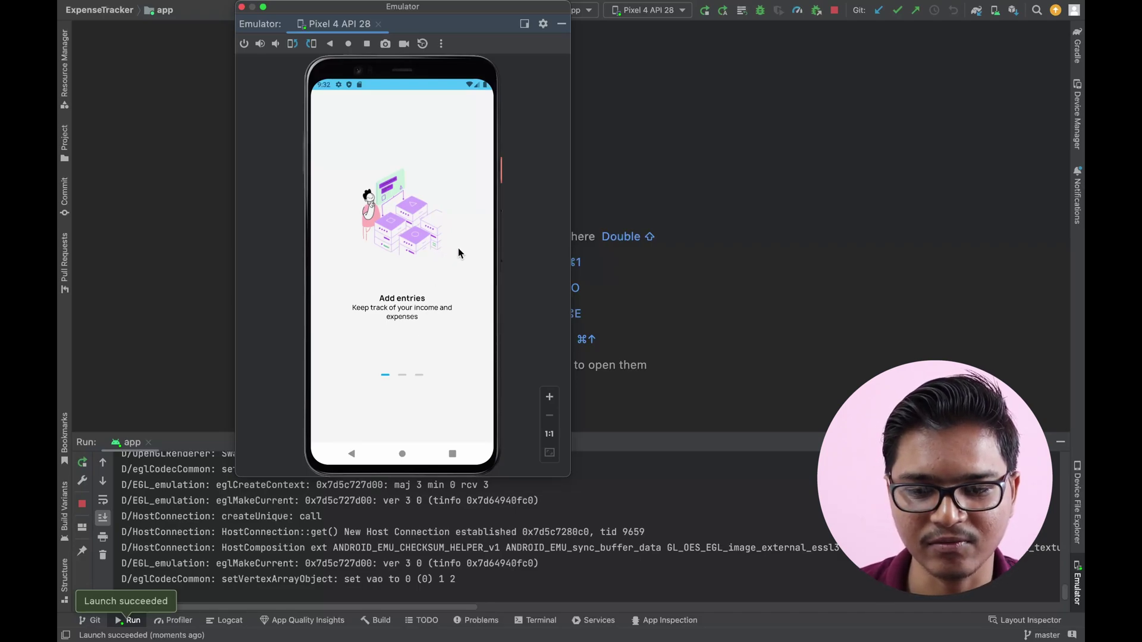
left_click_drag(458, 257, 356, 253)
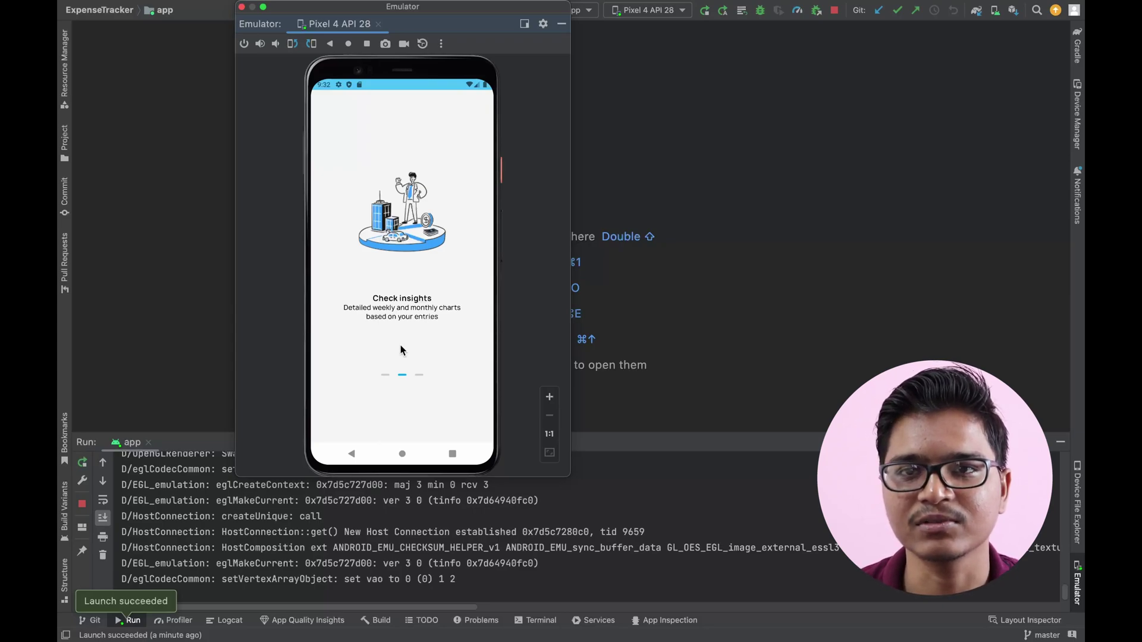
left_click_drag(454, 256, 335, 267)
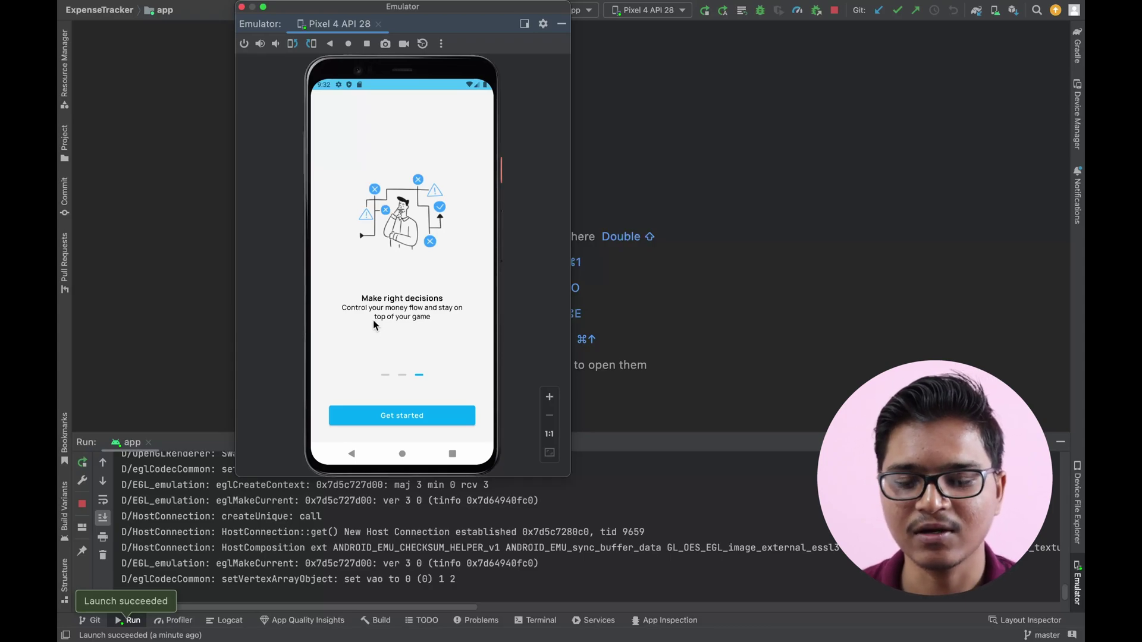
Step: Finish onboarding, then pick INDIA (INR) from the currency list and confirm with SET
left_click(408, 414)
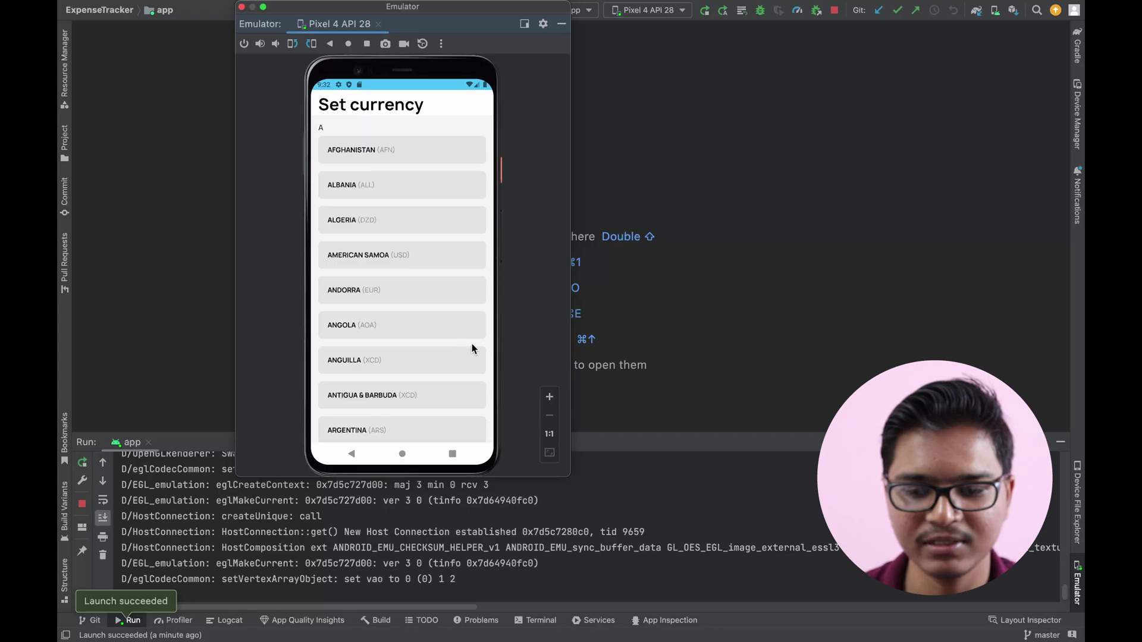
scroll(462, 268, "down", 3)
scroll(457, 345, "down", 3)
scroll(457, 388, "down", 3)
scroll(462, 399, "down", 2)
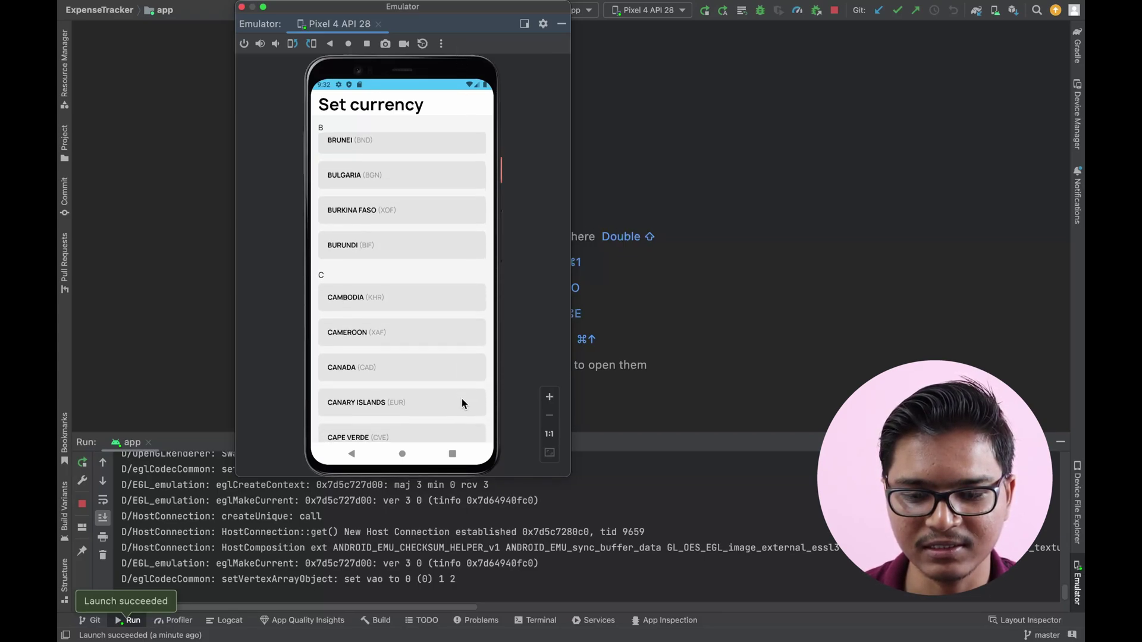
scroll(461, 399, "down", 3)
scroll(463, 392, "down", 4)
scroll(465, 381, "down", 4)
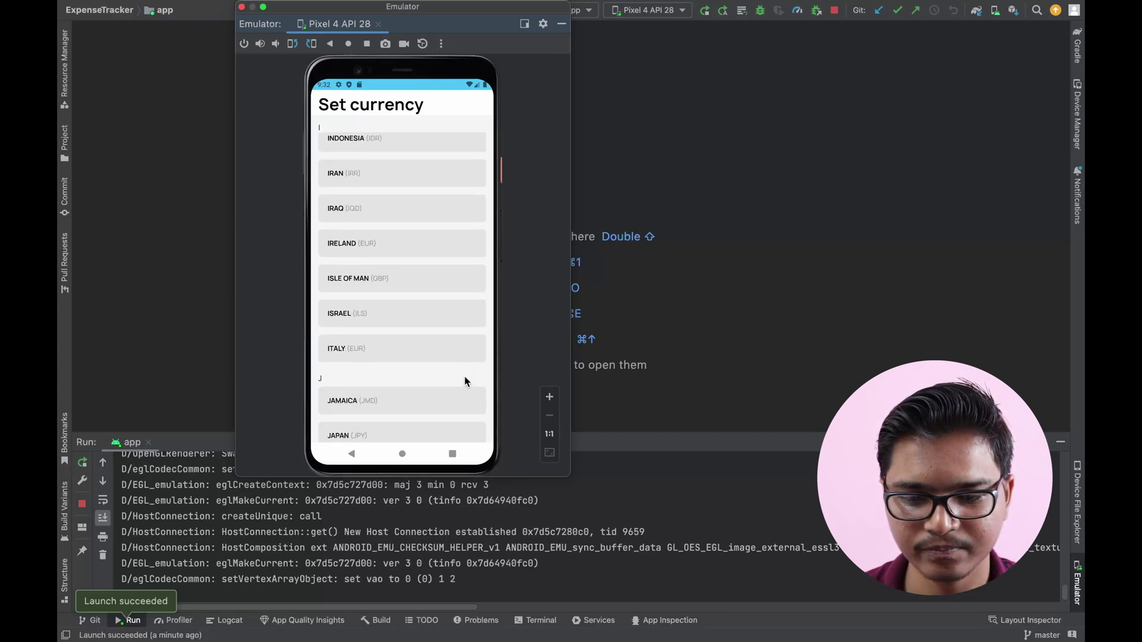
scroll(465, 384, "down", 4)
scroll(465, 391, "down", 3)
scroll(465, 392, "down", 2)
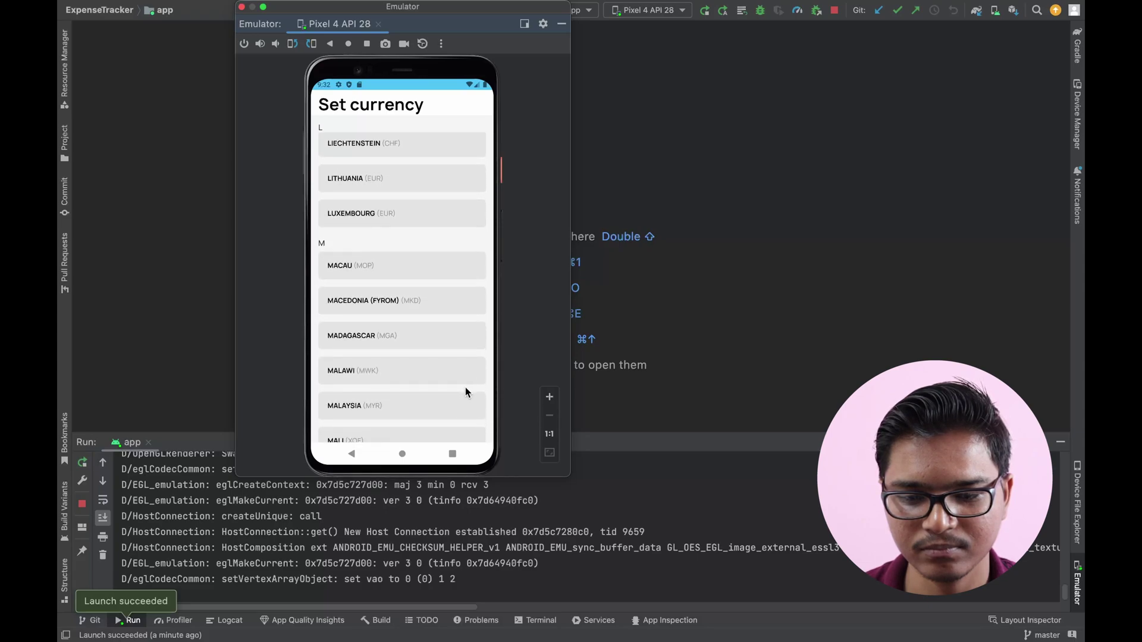
scroll(465, 387, "down", 4)
scroll(459, 179, "down", 3)
scroll(447, 269, "down", 3)
scroll(444, 357, "down", 2)
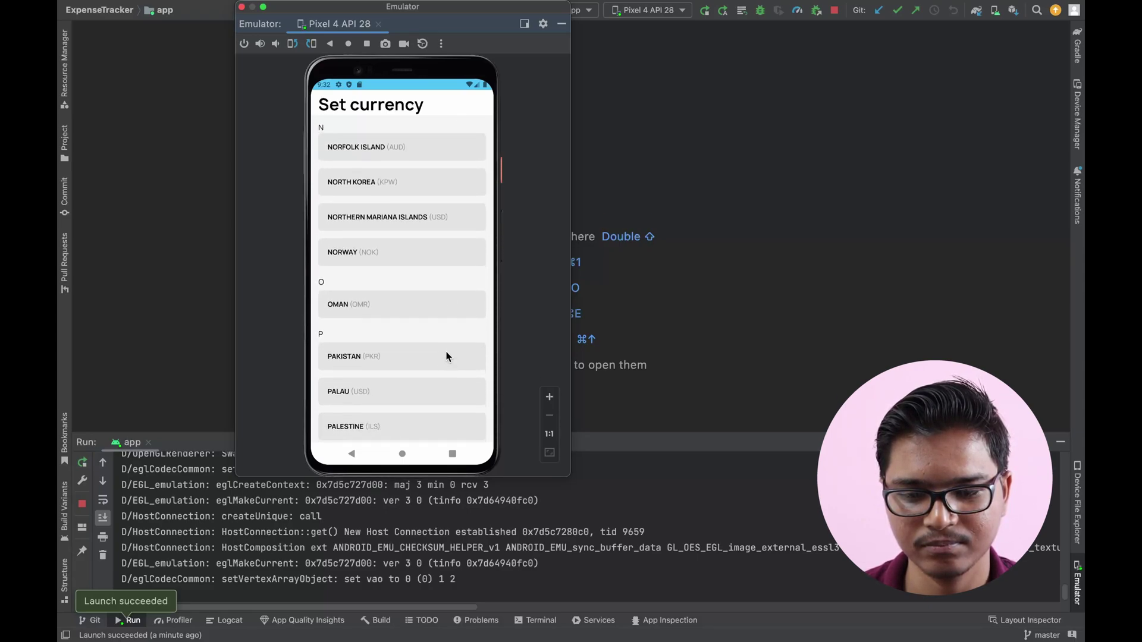
scroll(451, 330, "down", 4)
scroll(446, 267, "down", 3)
scroll(444, 335, "down", 1)
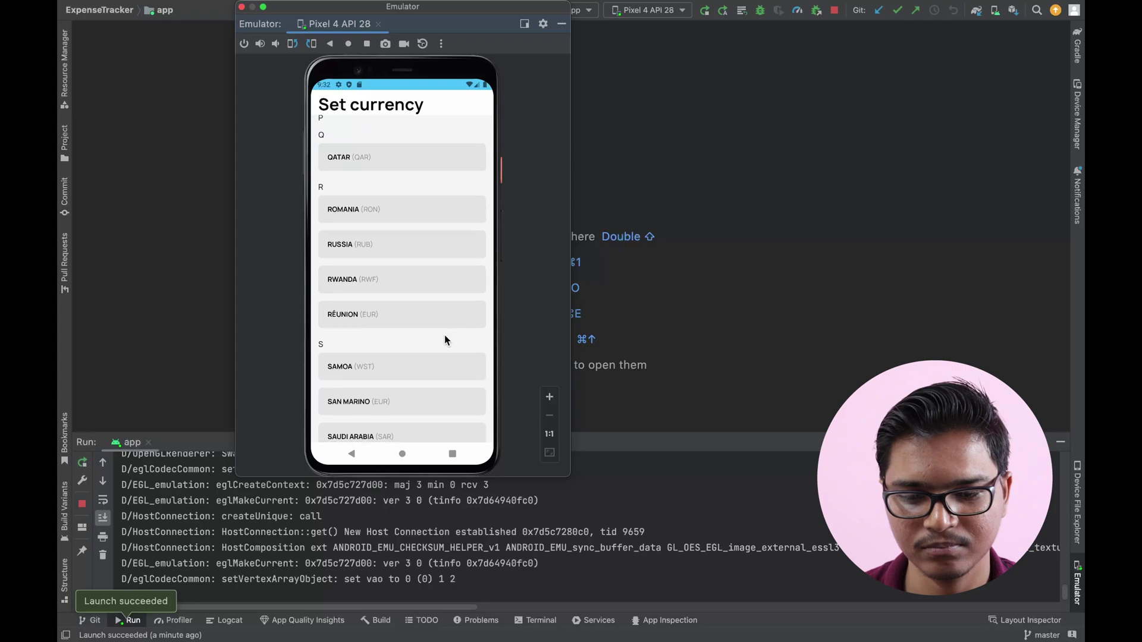
left_click_drag(444, 182, 418, 408)
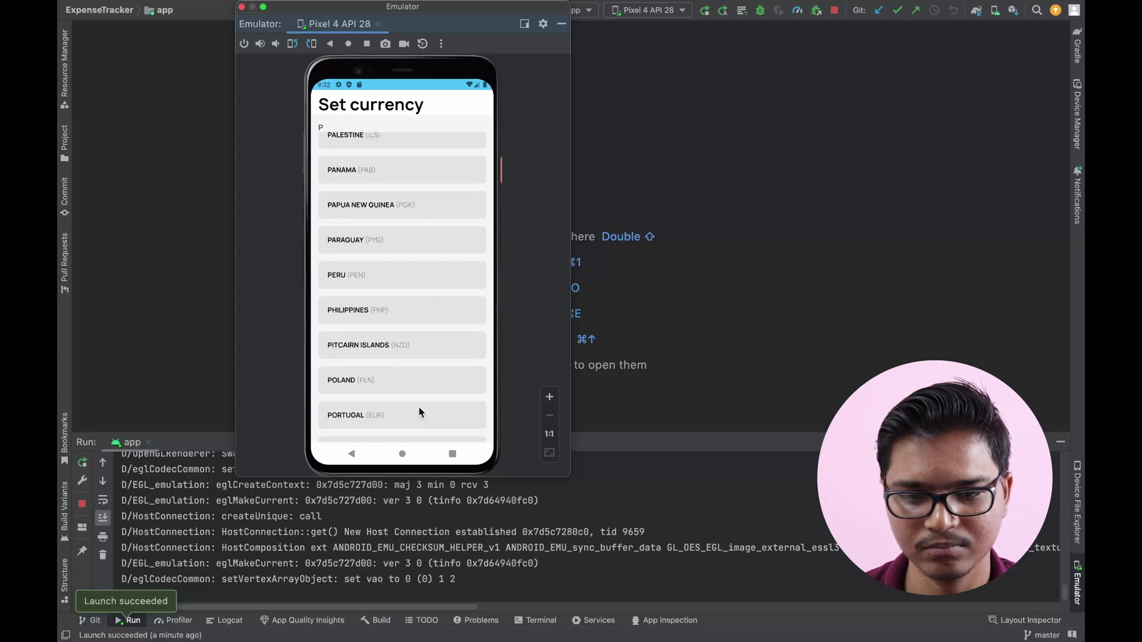
left_click_drag(430, 196, 423, 413)
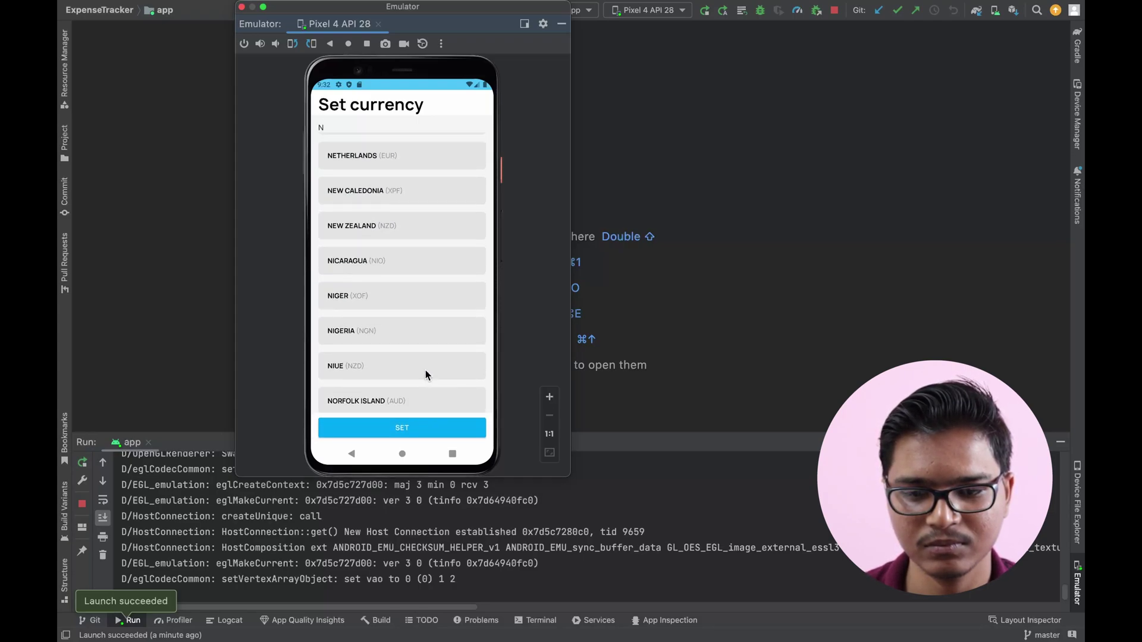
mouse_move(436, 161)
left_mouse_down()
mouse_move(424, 402)
mouse_move(420, 392)
left_mouse_up()
left_click_drag(418, 182, 421, 384)
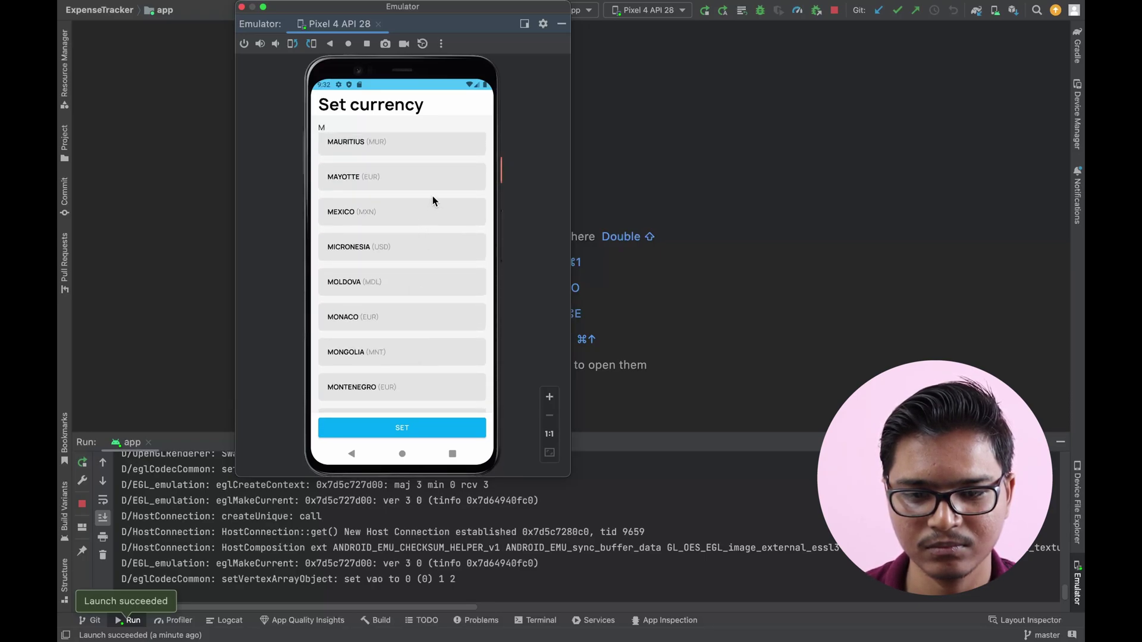
left_click_drag(436, 206, 433, 358)
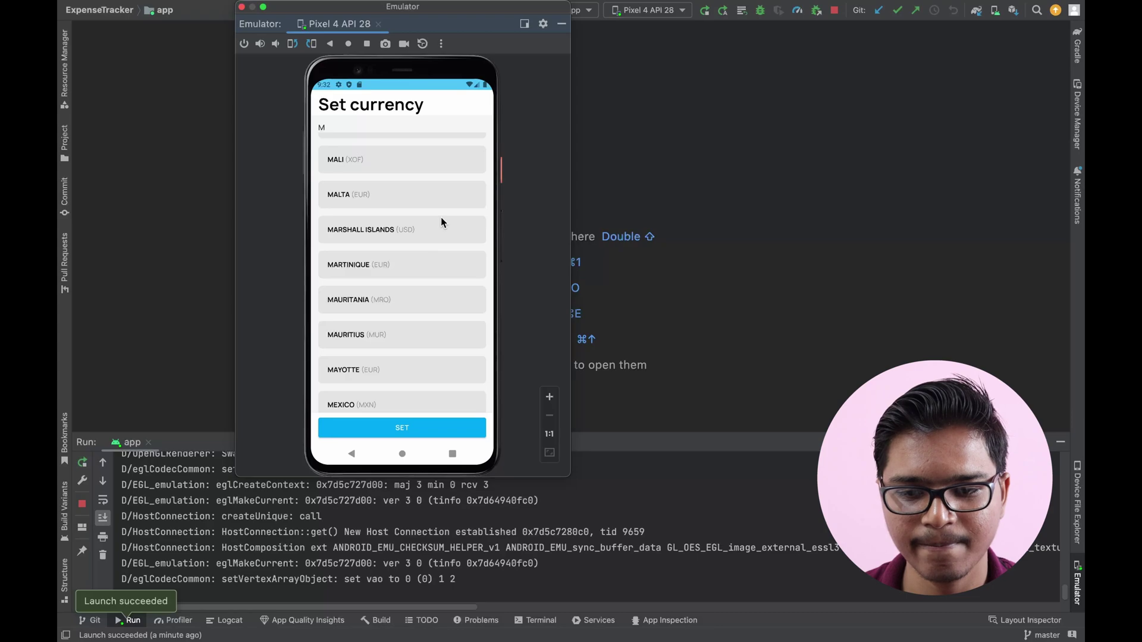
left_click_drag(441, 214, 438, 350)
left_click_drag(429, 164, 429, 372)
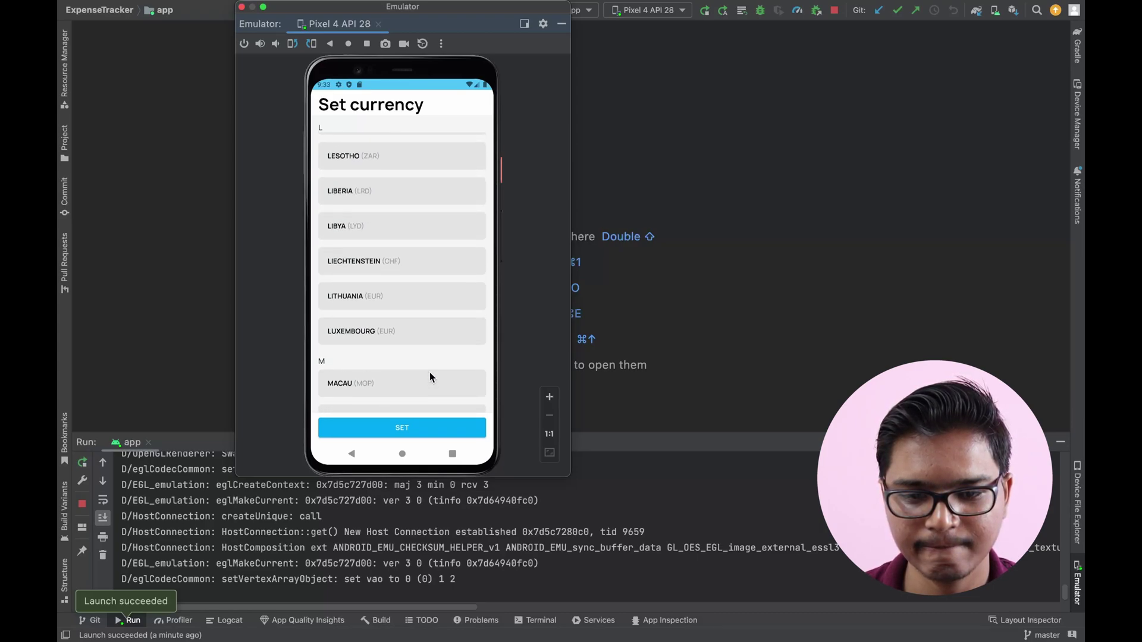
left_click_drag(434, 166, 435, 375)
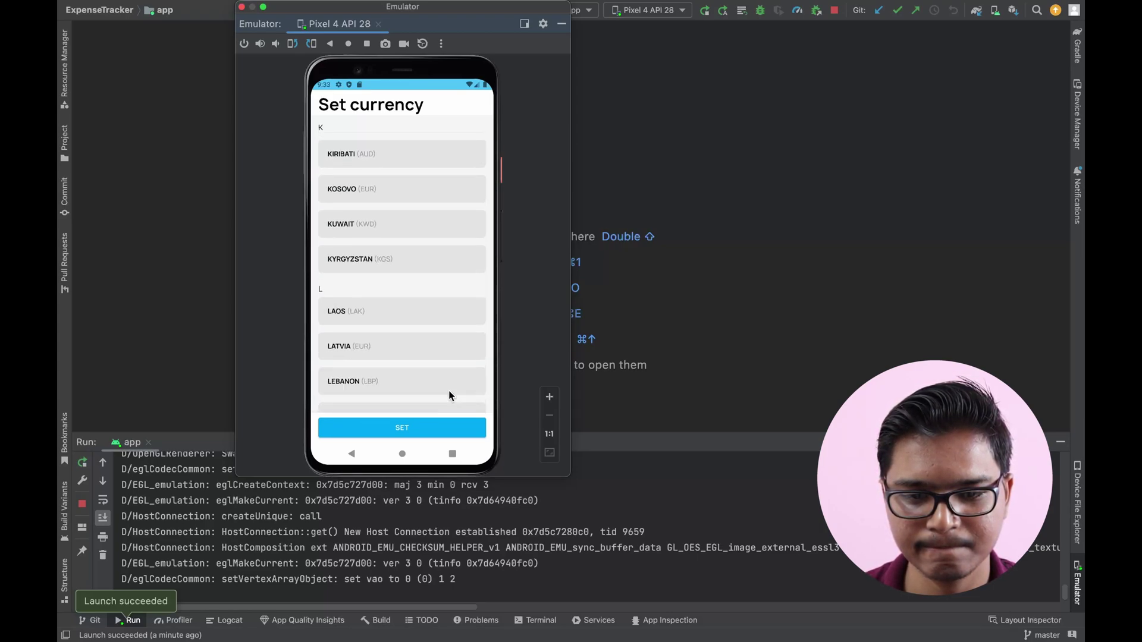
left_click_drag(430, 139, 438, 391)
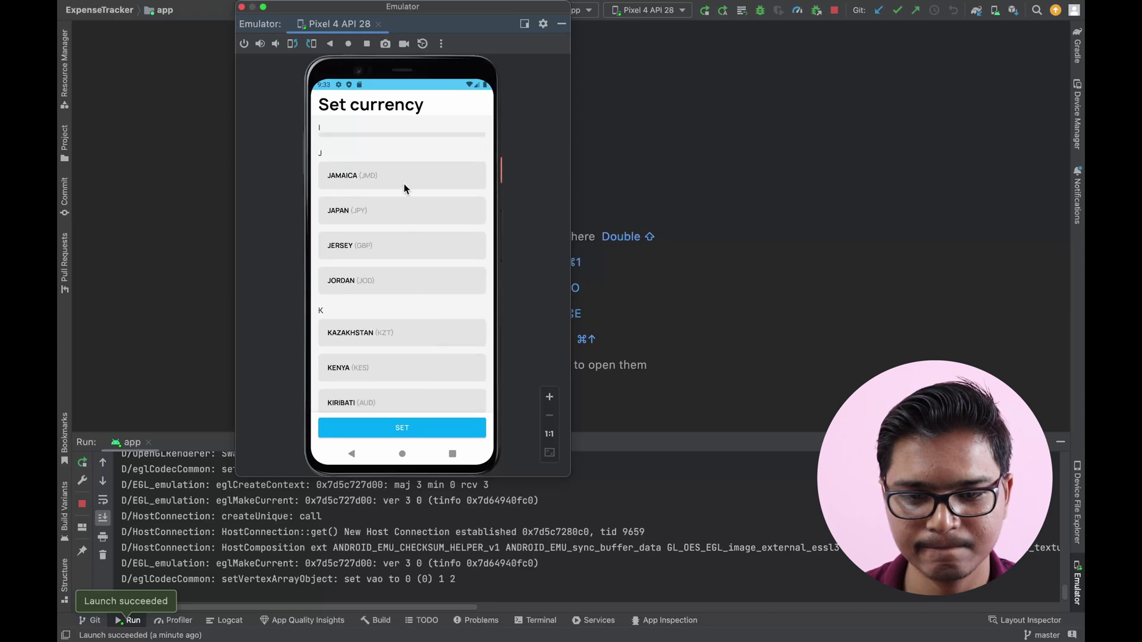
left_click_drag(409, 154, 429, 403)
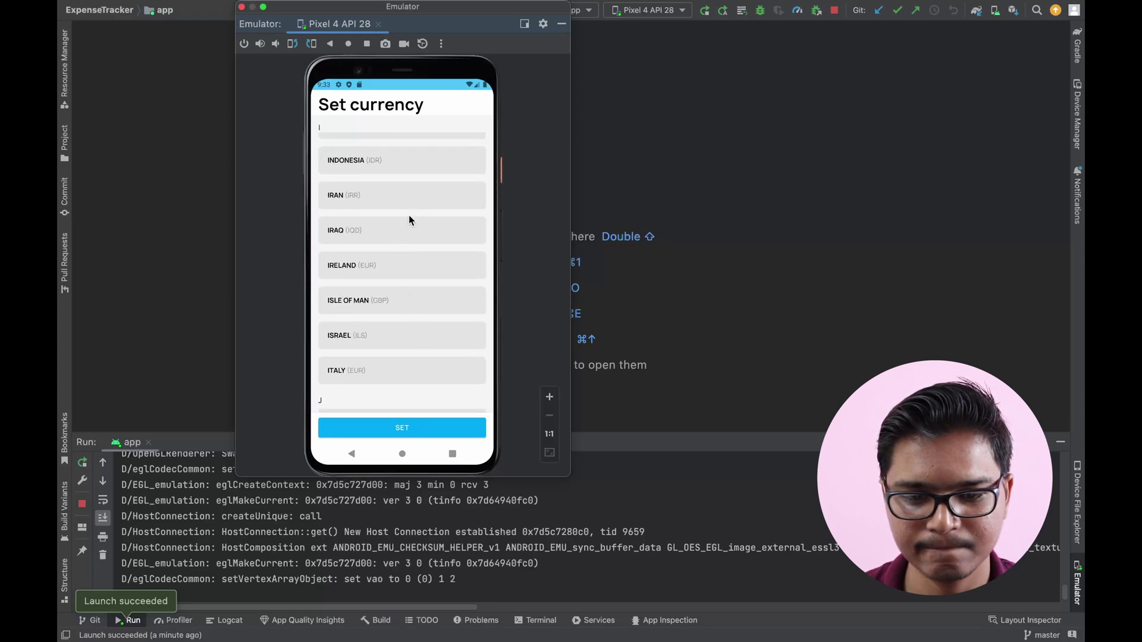
left_click_drag(424, 177, 433, 325)
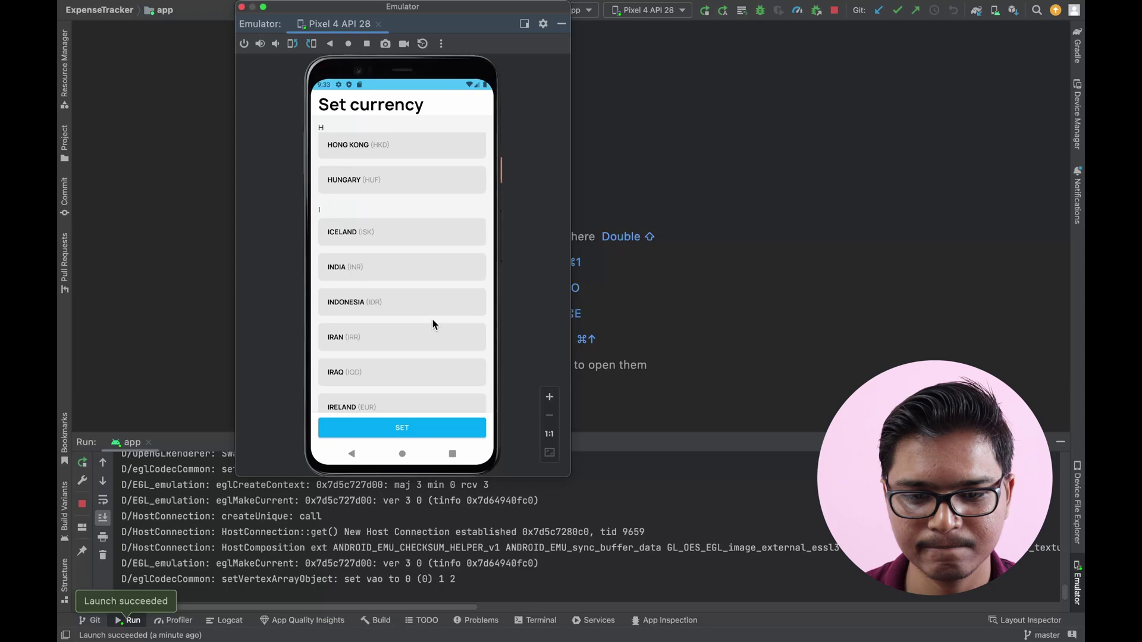
left_click(406, 267)
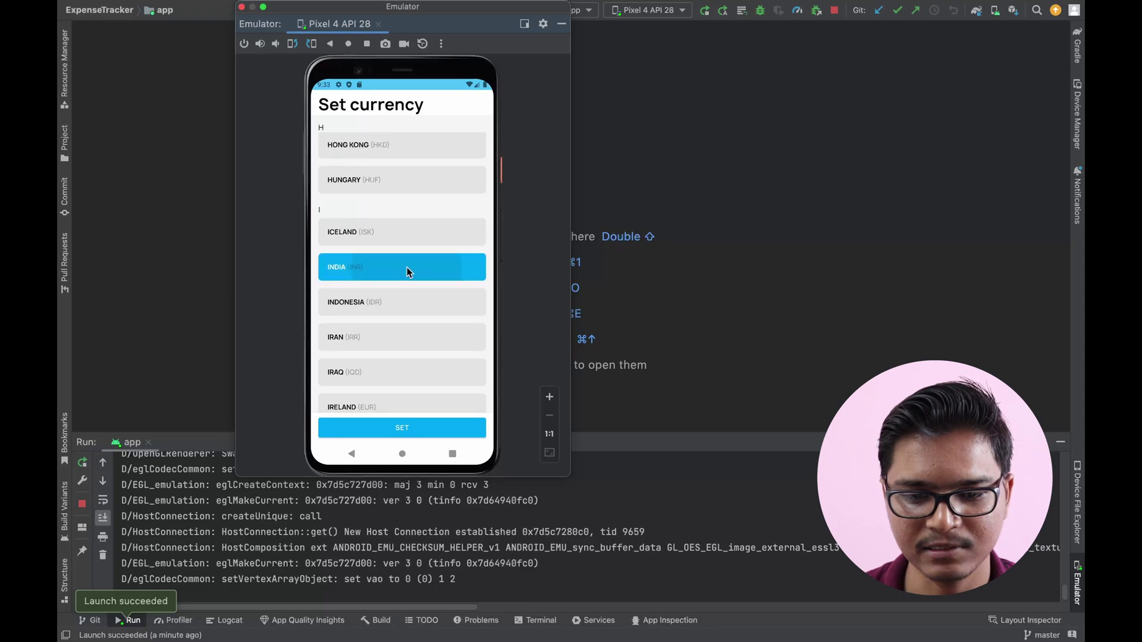
left_click(425, 430)
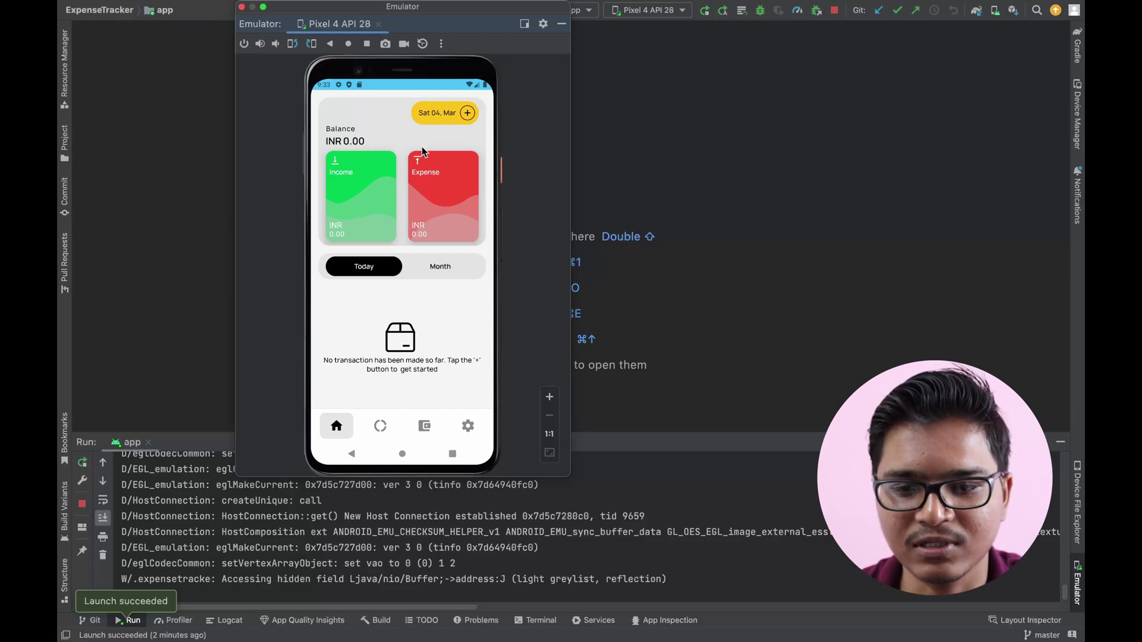
Step: Choose Add Expense from the home screen's '+' transaction options
left_click(469, 114)
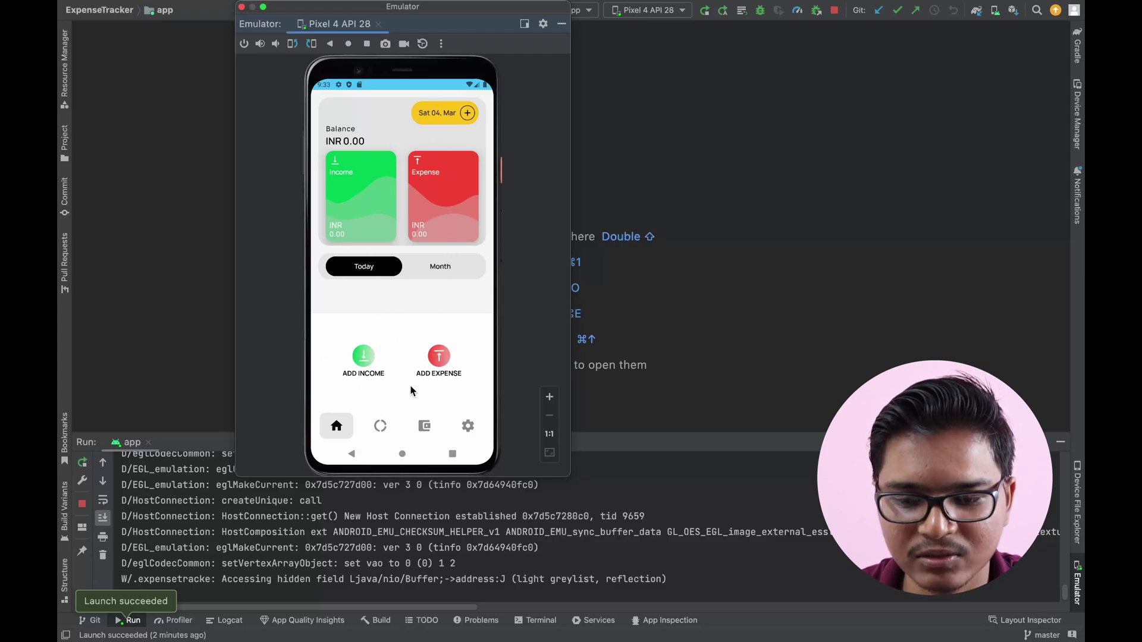
left_click(440, 361)
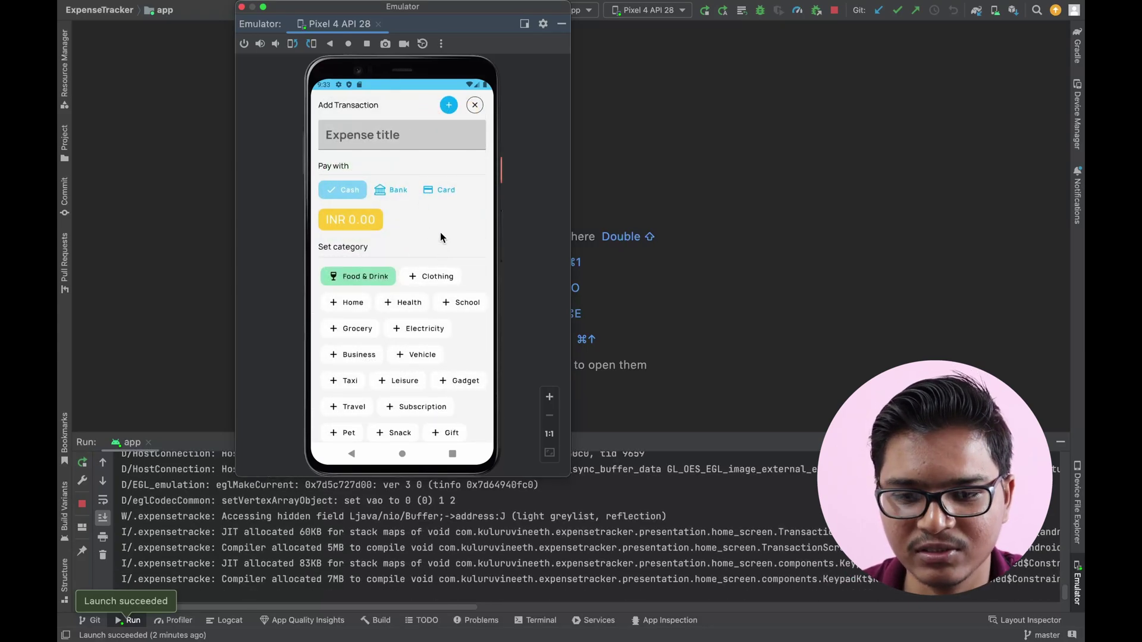
Step: Title the expense 'Bike Maintenance' and keep Cash as payment after trying Bank and Card
left_click(398, 135)
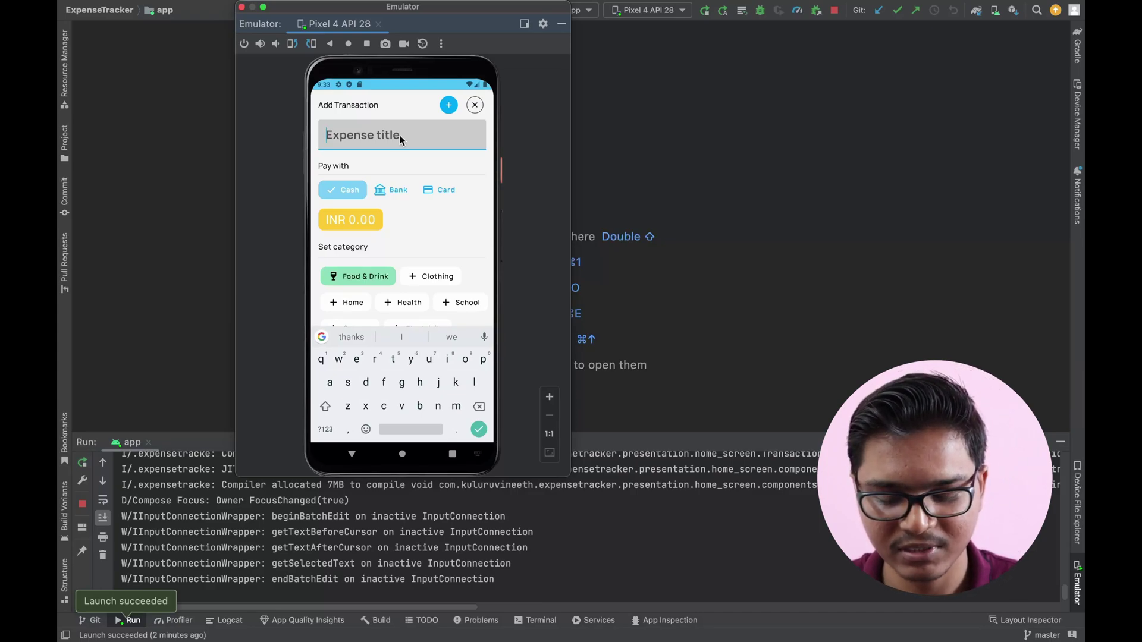
type("B")
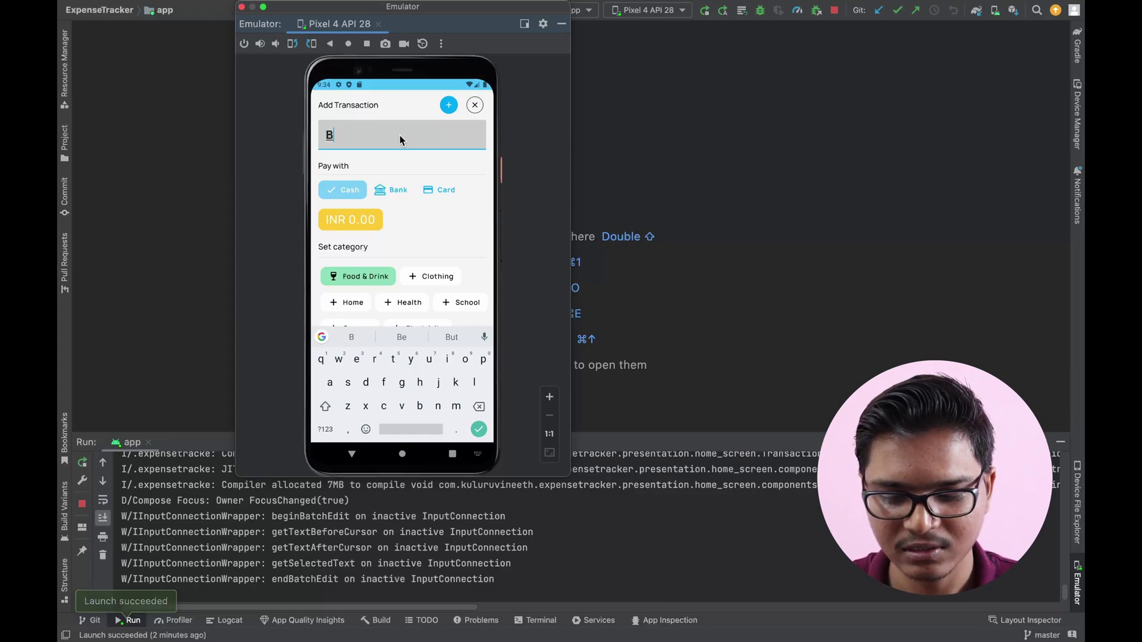
type("ike ")
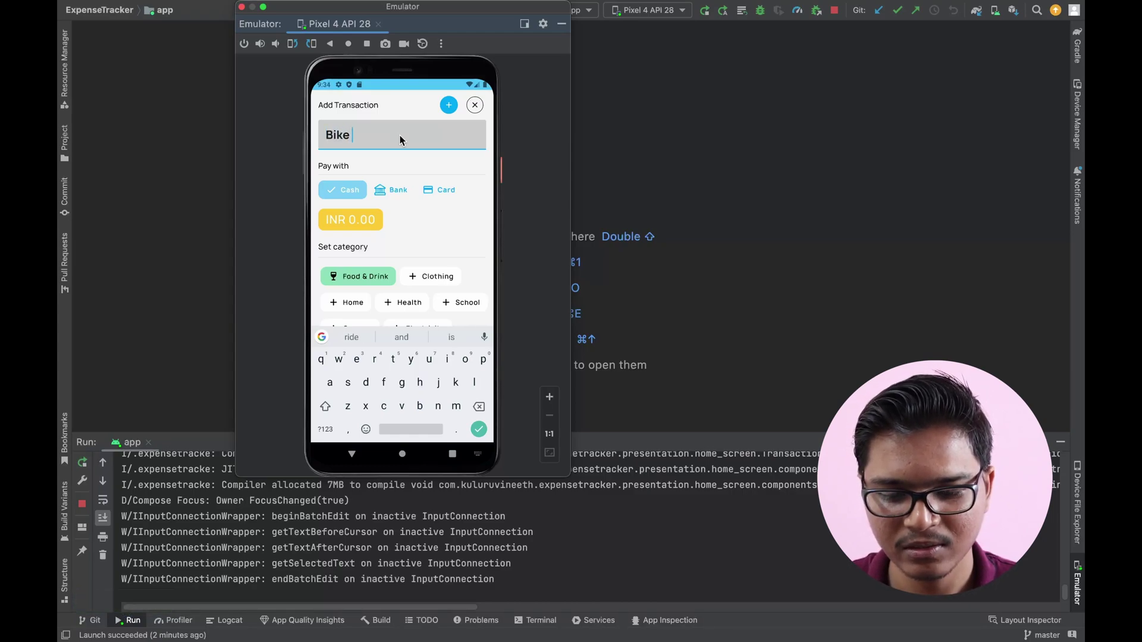
type("P")
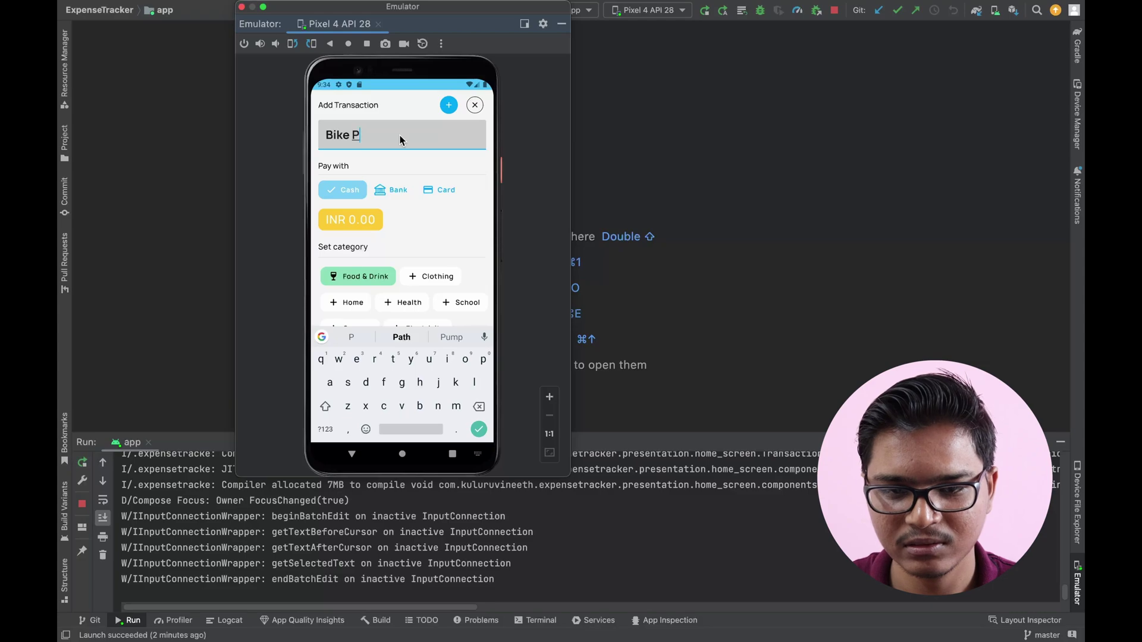
key("BackSpace")
type("Ma")
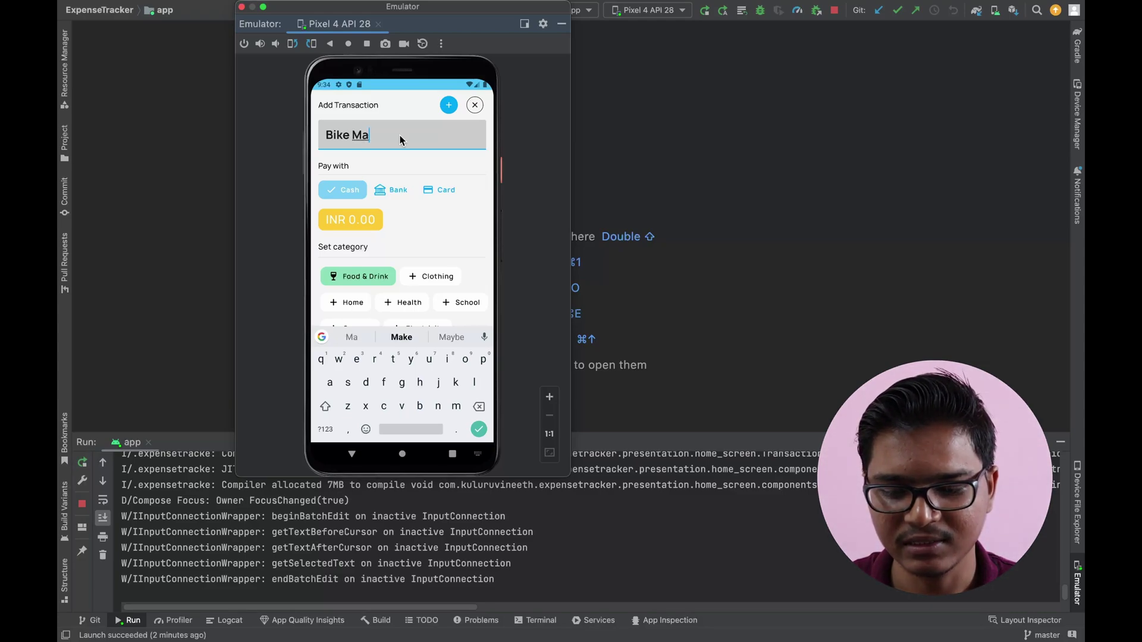
type("inta")
type("inten")
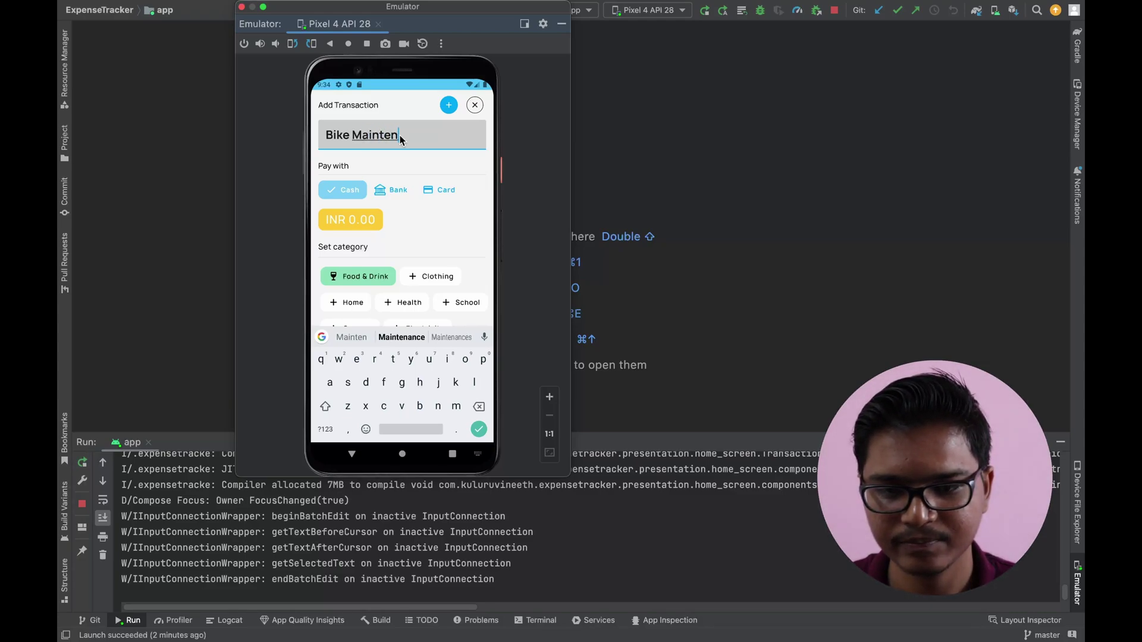
type("ance")
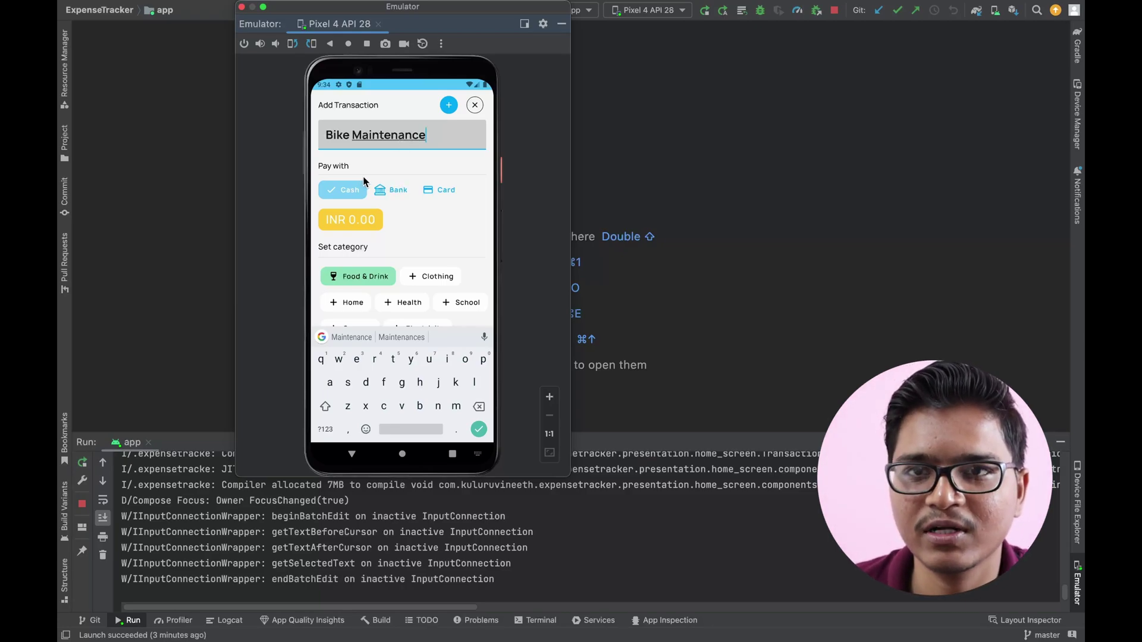
left_click(390, 191)
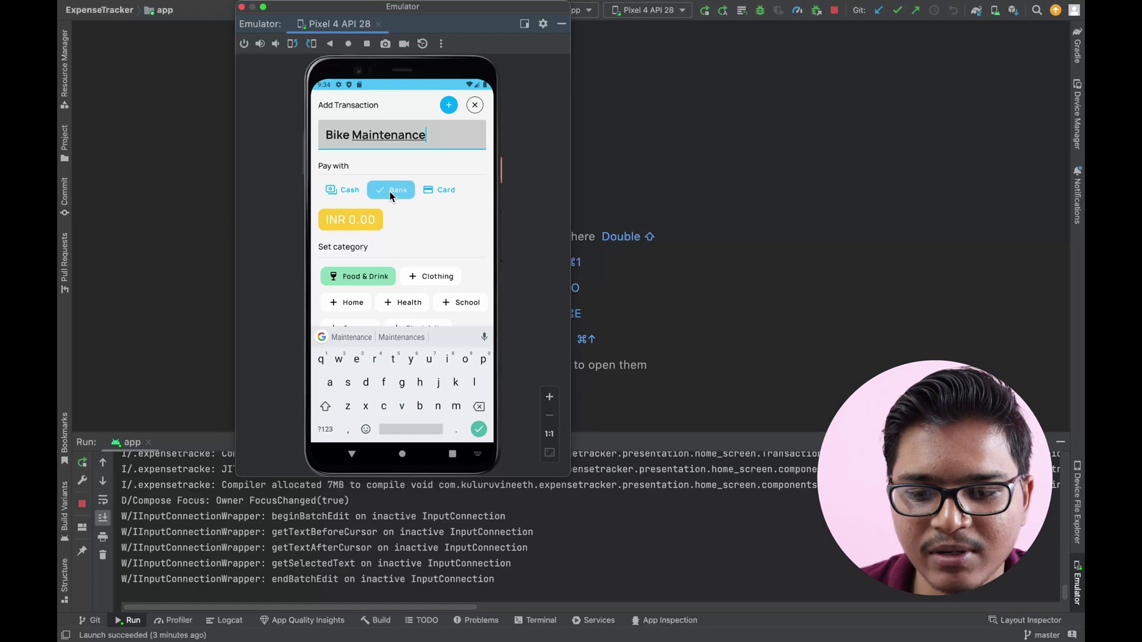
left_click(442, 194)
left_click(349, 195)
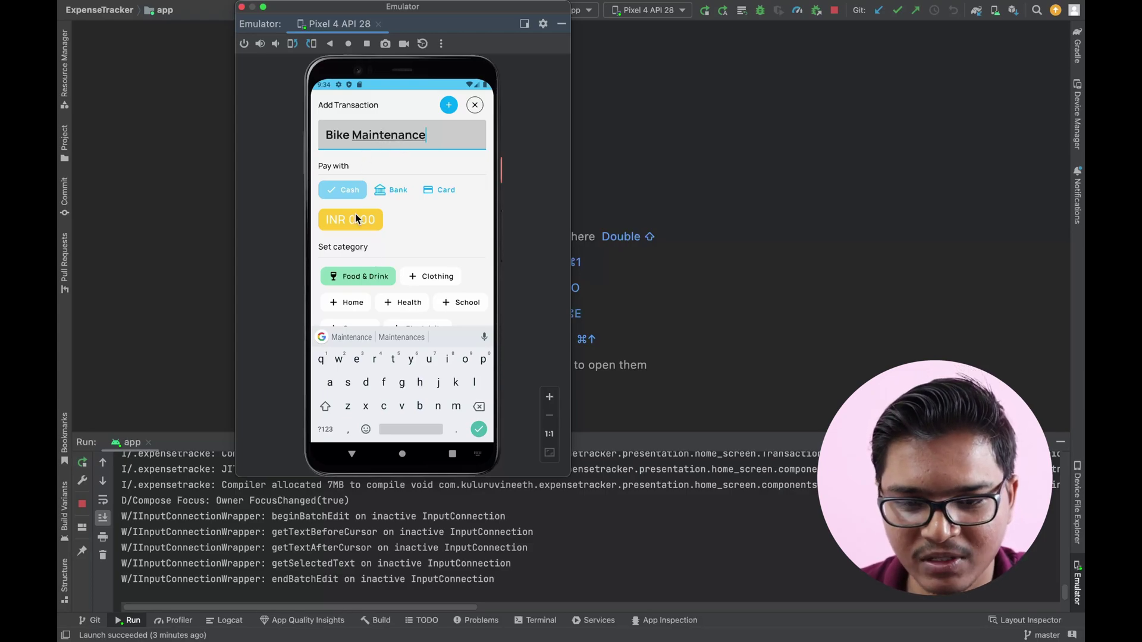
left_click(356, 220)
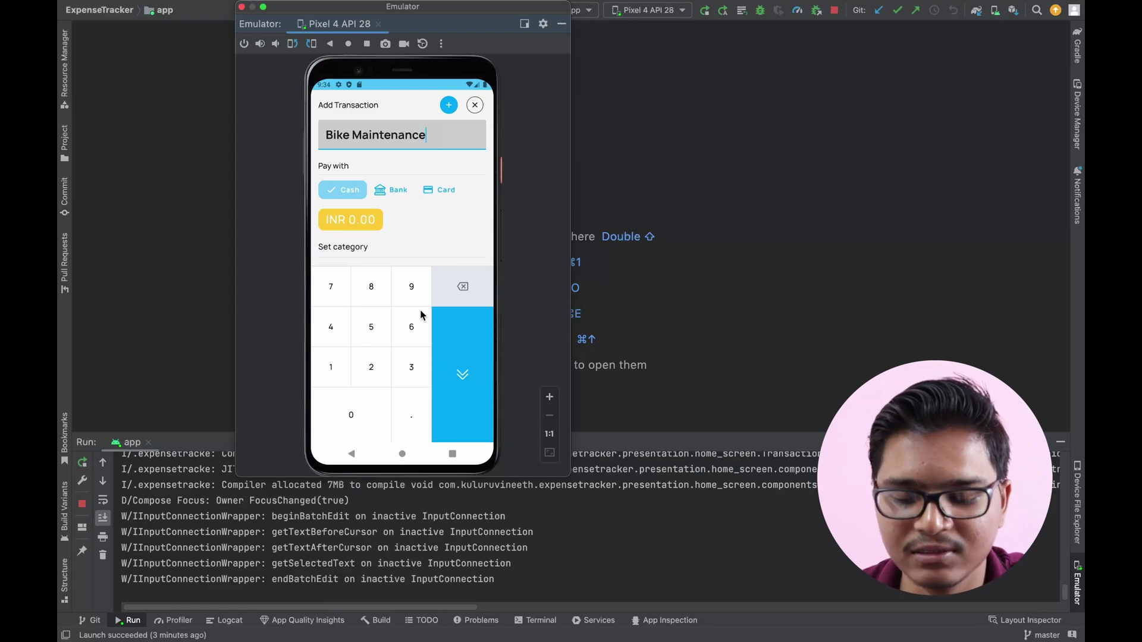
Step: Enter an amount of 10,000, choose the Vehicle category, and save the expense
left_click(331, 368)
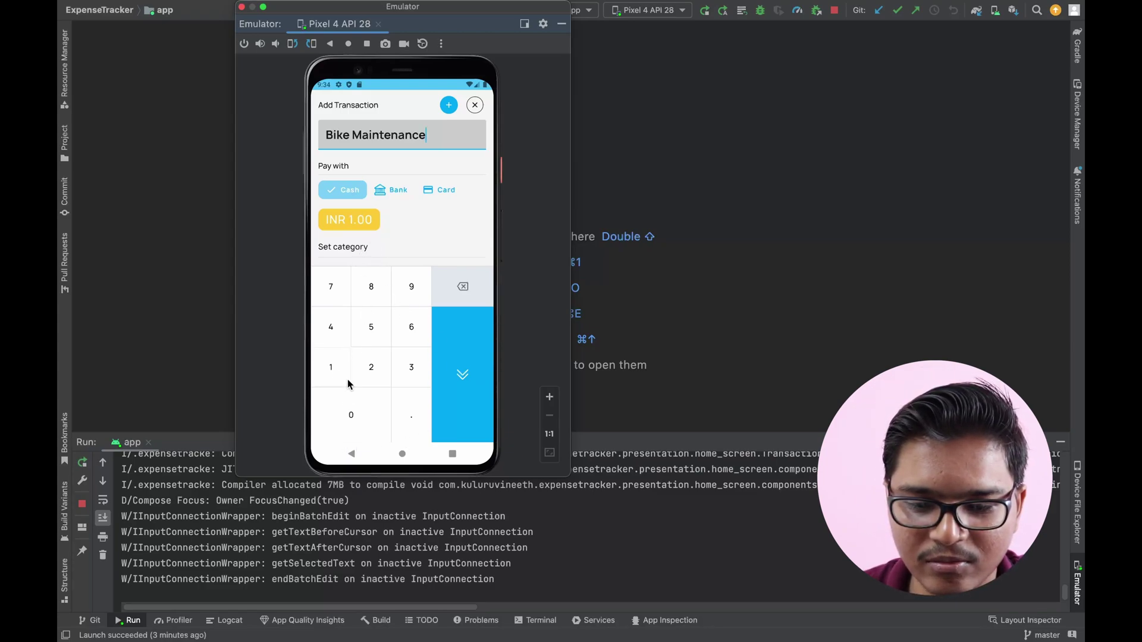
left_click(351, 413)
left_click(355, 408)
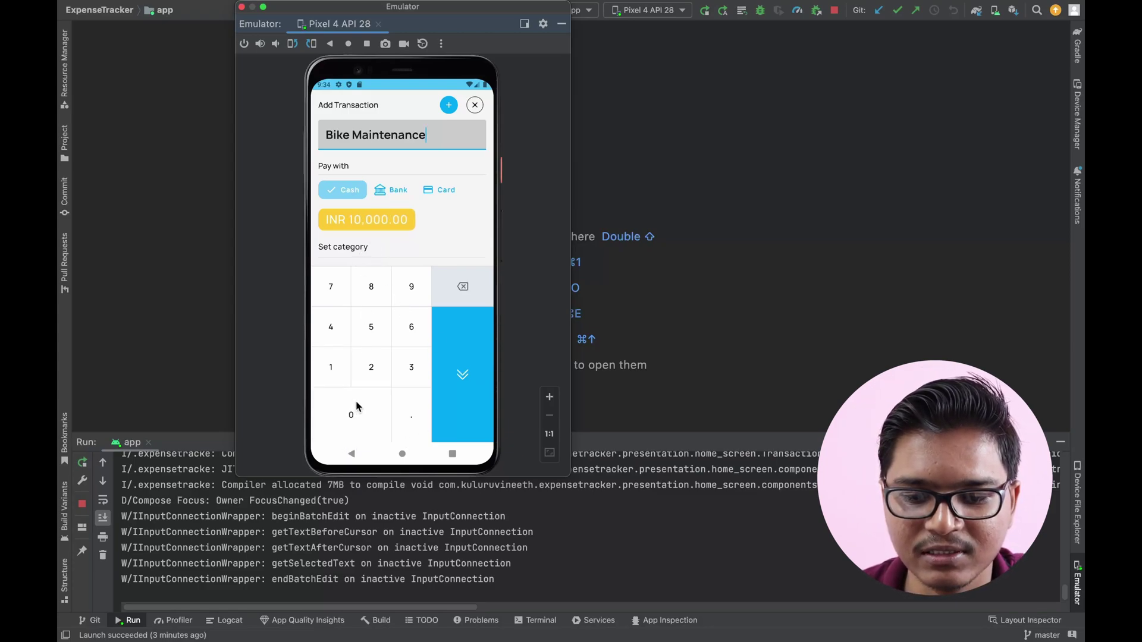
left_click(463, 373)
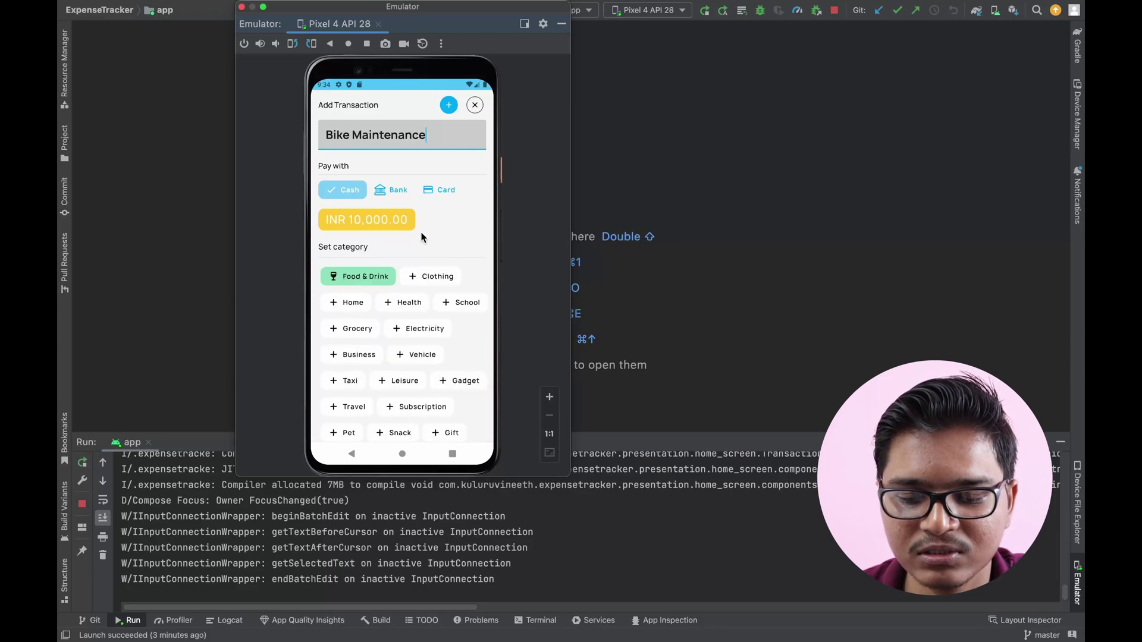
scroll(427, 221, "down", 2)
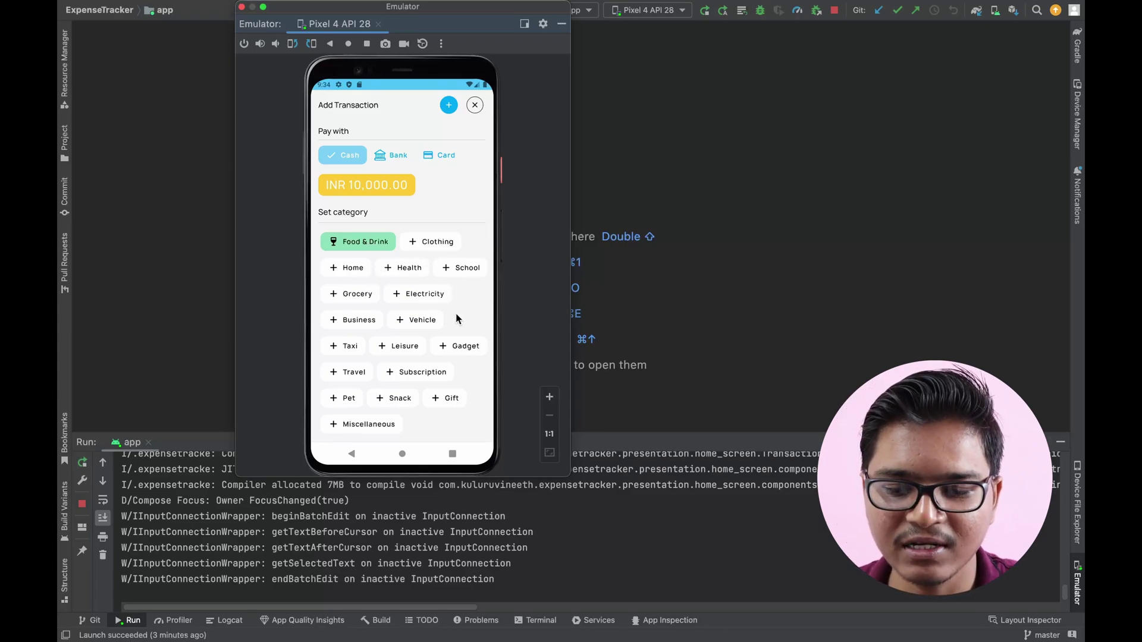
left_click(422, 319)
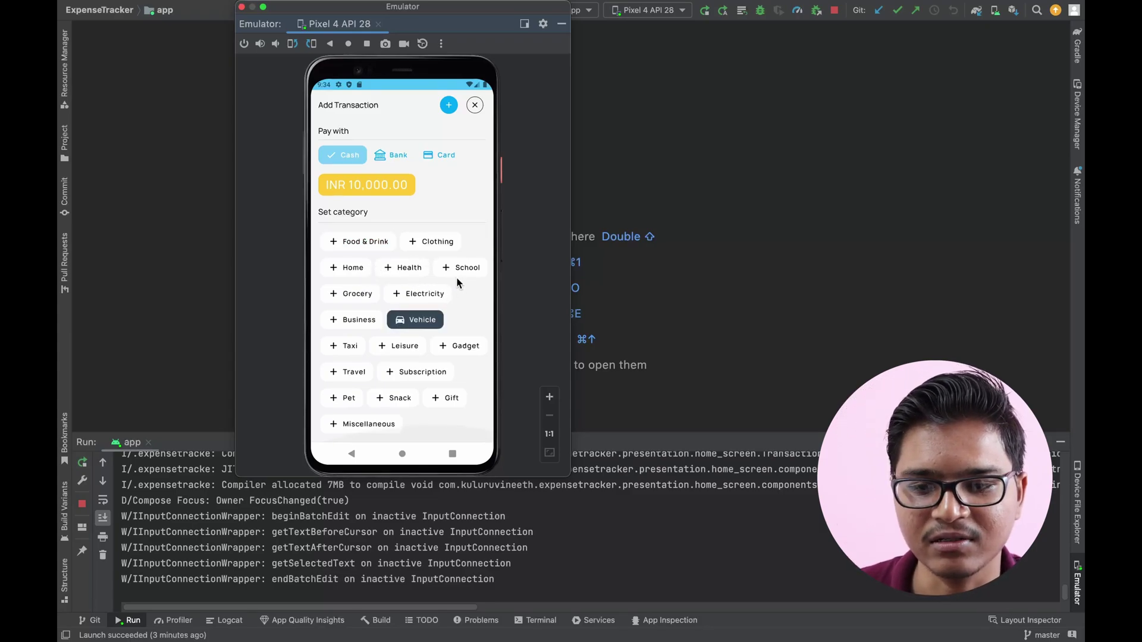
left_click(449, 105)
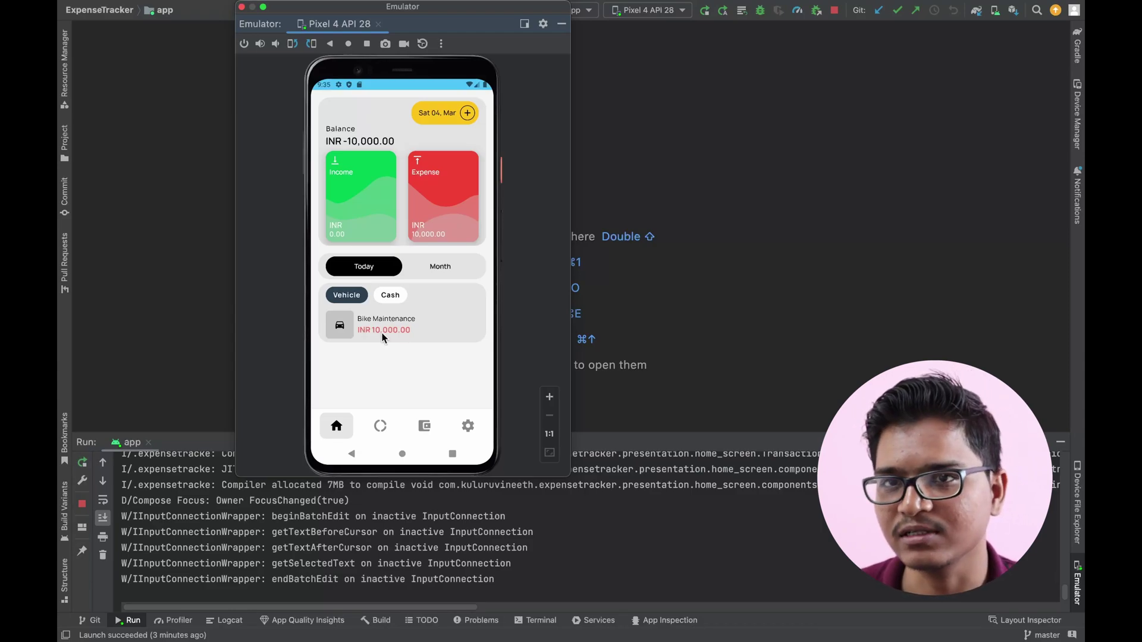
Step: Switch the home filter Month, Today, Month, Today, then go to the insights screen
left_click(432, 267)
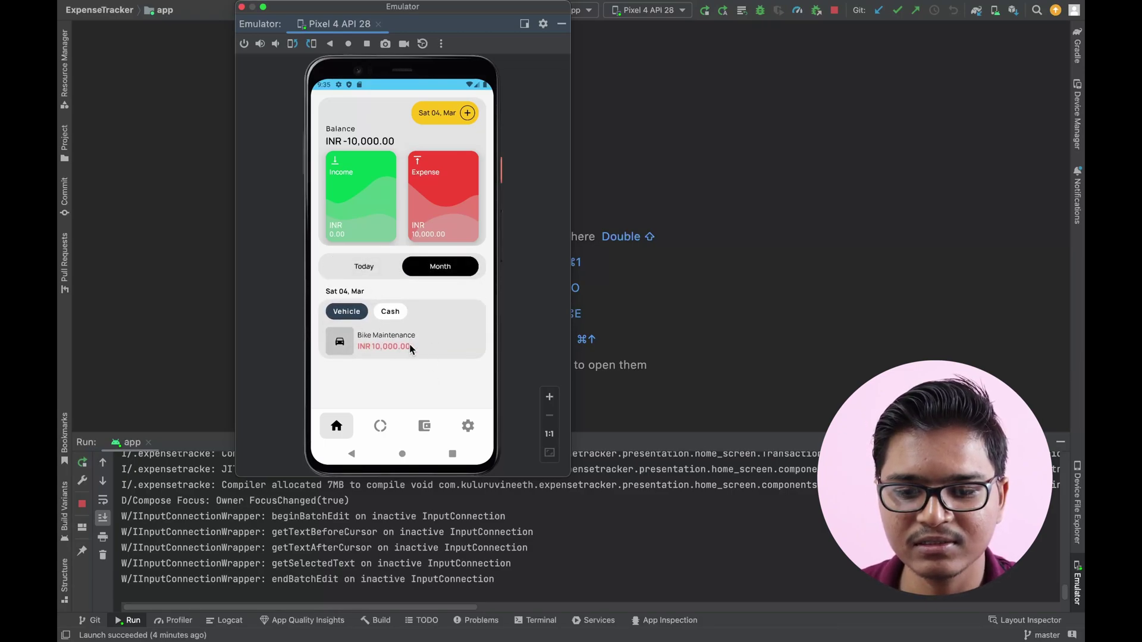
left_click(364, 267)
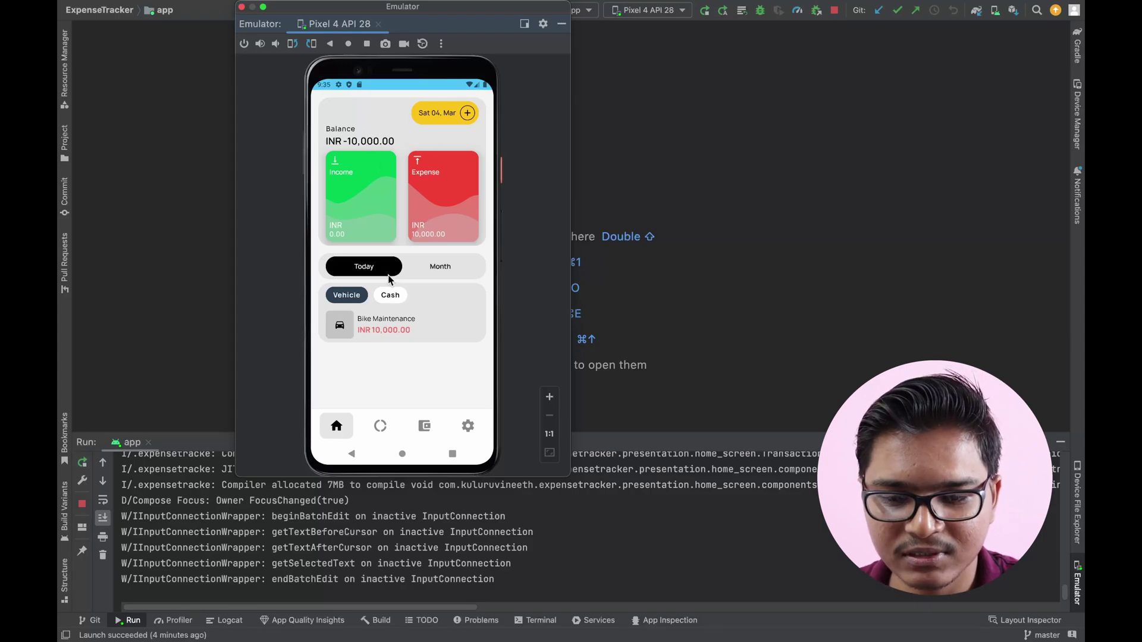
left_click(440, 266)
left_click(364, 266)
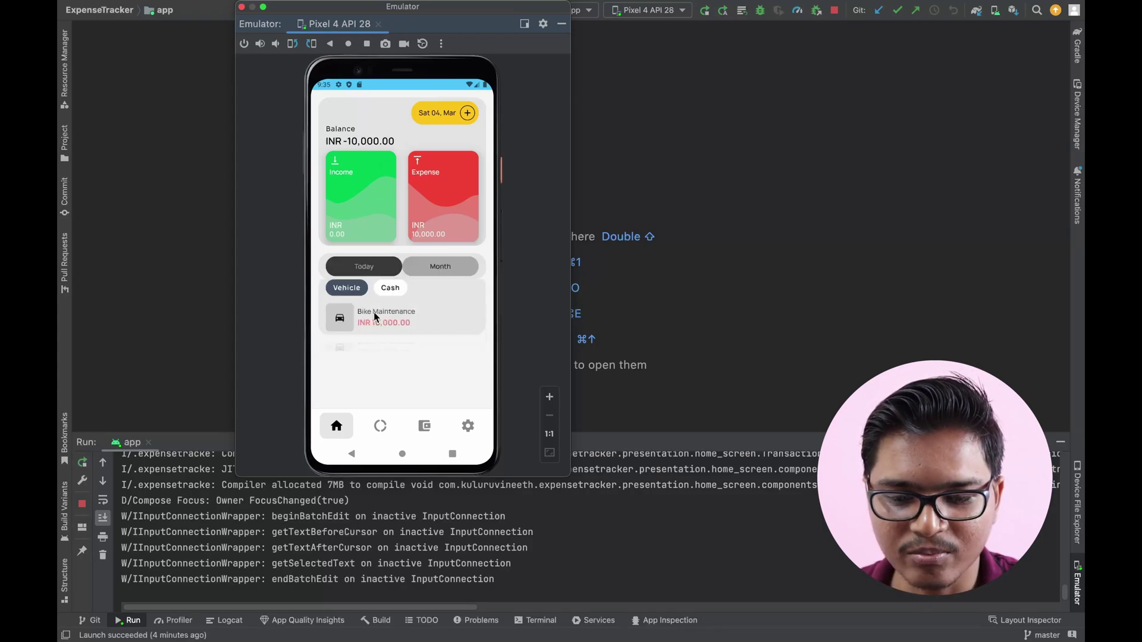
left_click(380, 424)
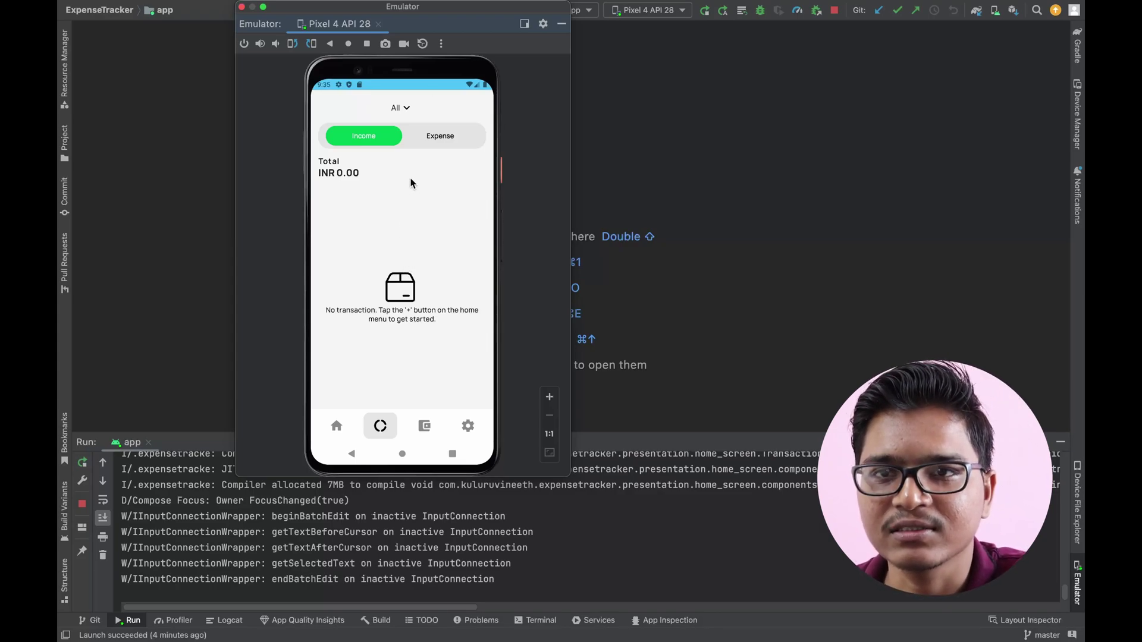
Step: Show the Expense breakdown, check the 'All' date-range options without changing them, then go to Accounts
left_click(440, 140)
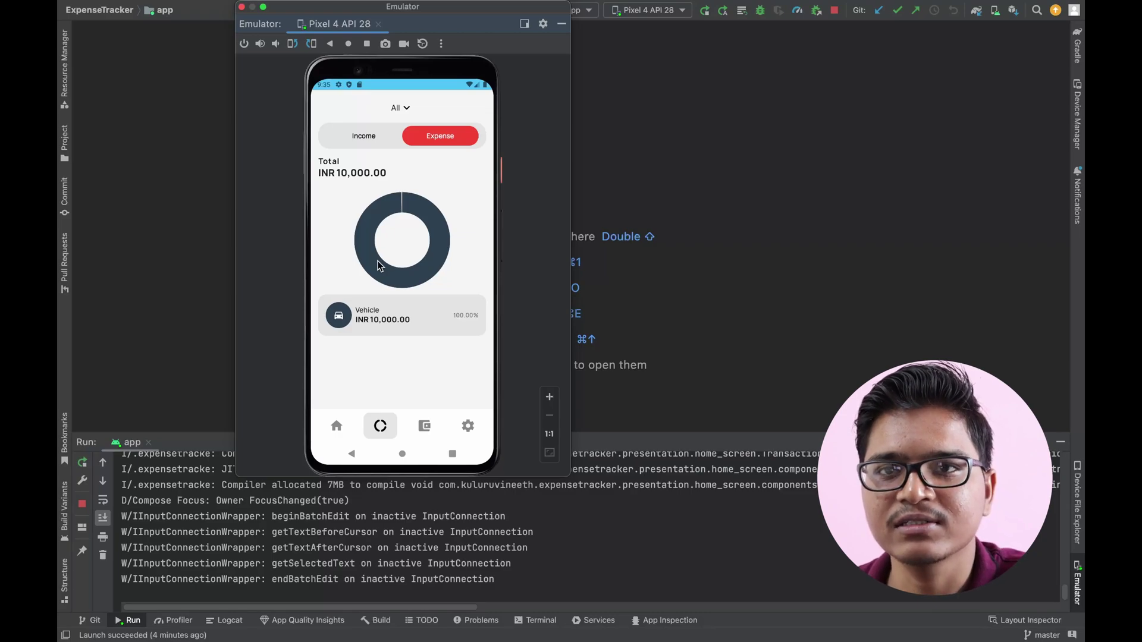
left_click(399, 108)
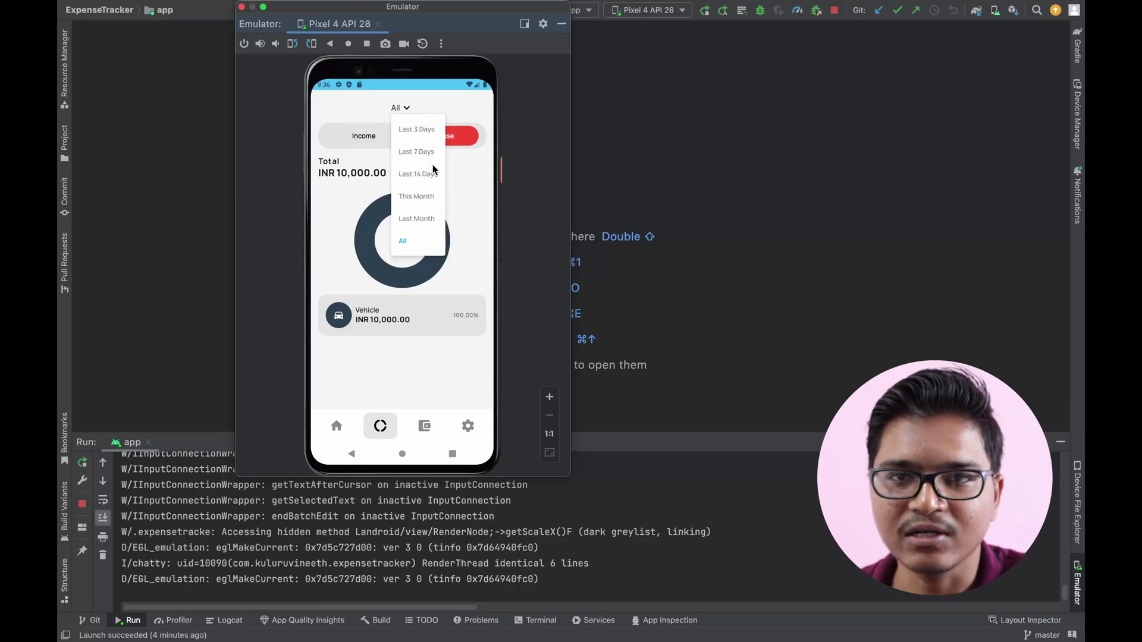
left_click(464, 183)
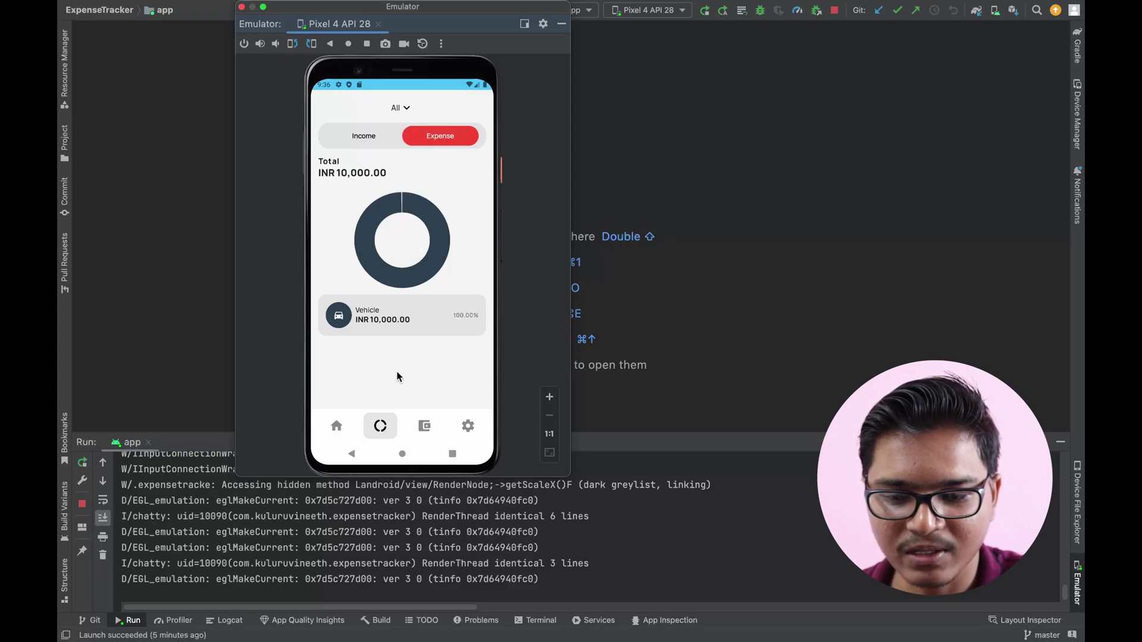
left_click(426, 425)
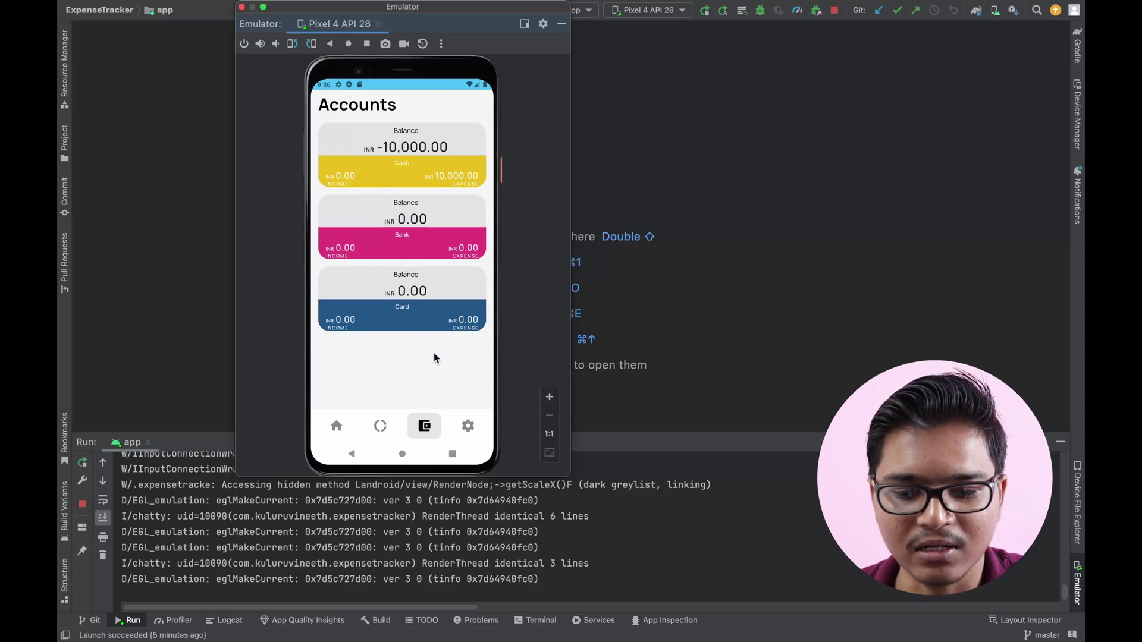
Step: Go to Settings using the gear icon in the bottom navigation bar
left_click(468, 427)
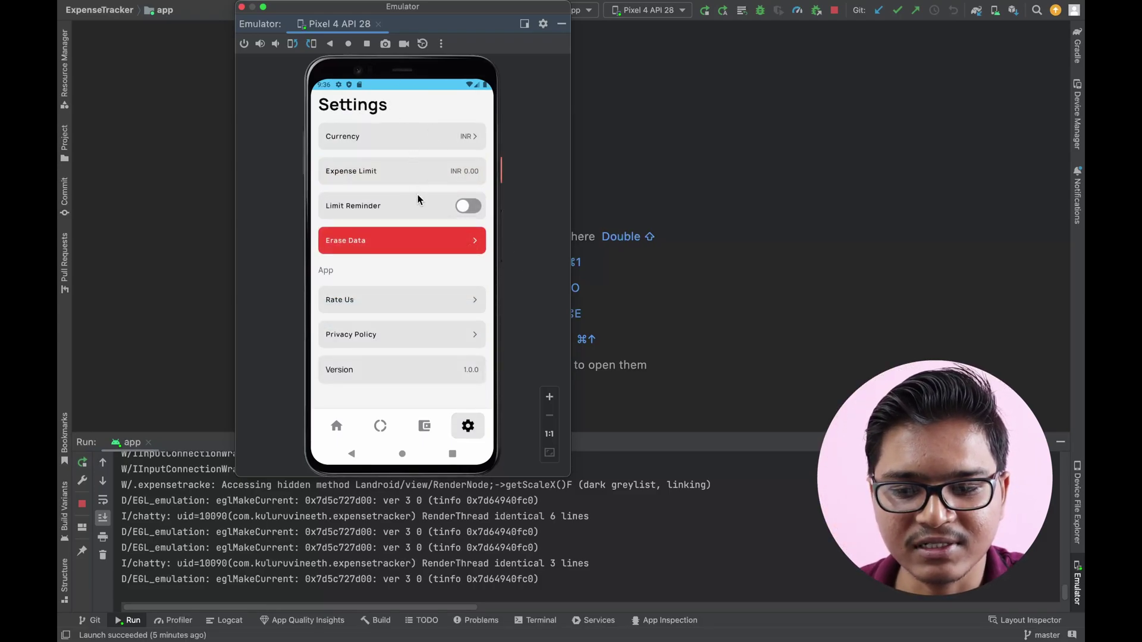
Step: Browse the Currency list, return to Settings, and bring up the Expense Limit form
left_click(393, 136)
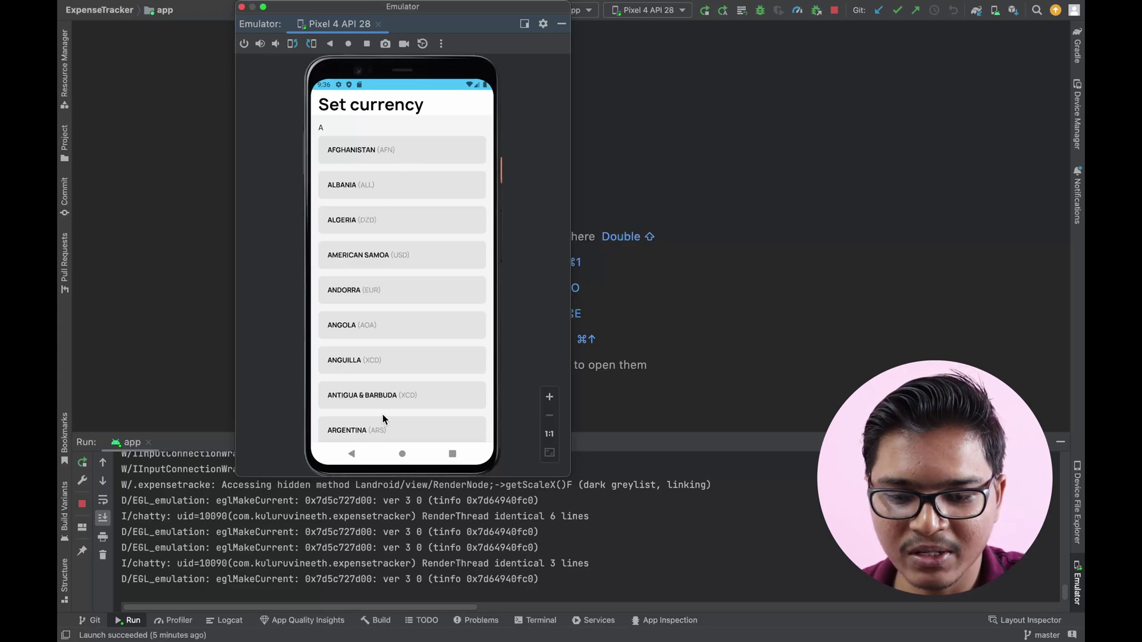
left_click(353, 455)
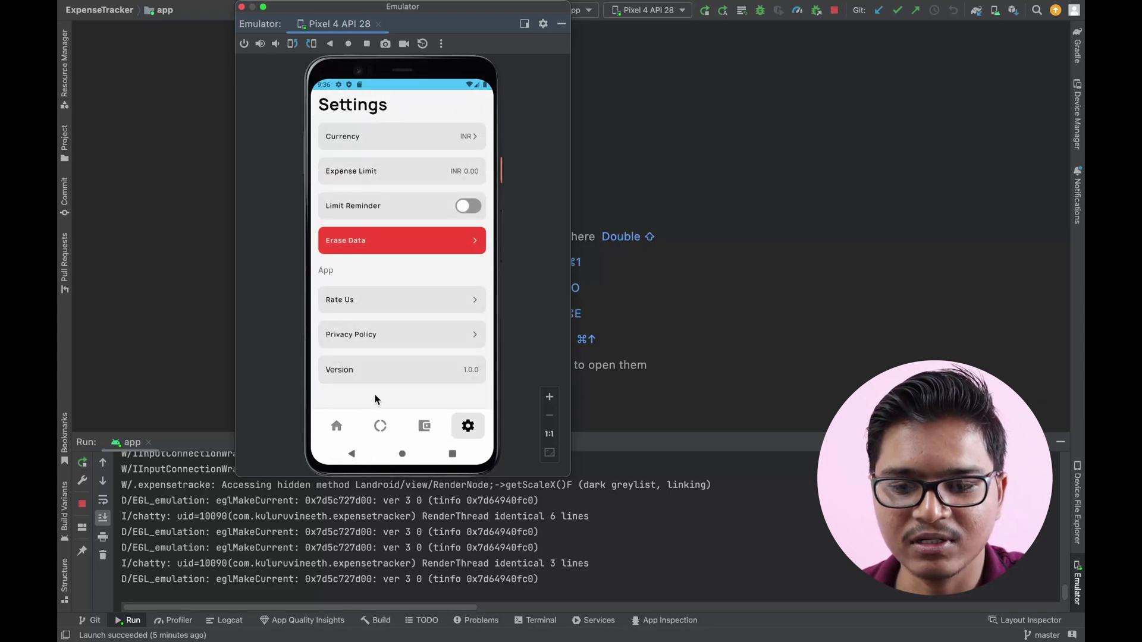
left_click(381, 169)
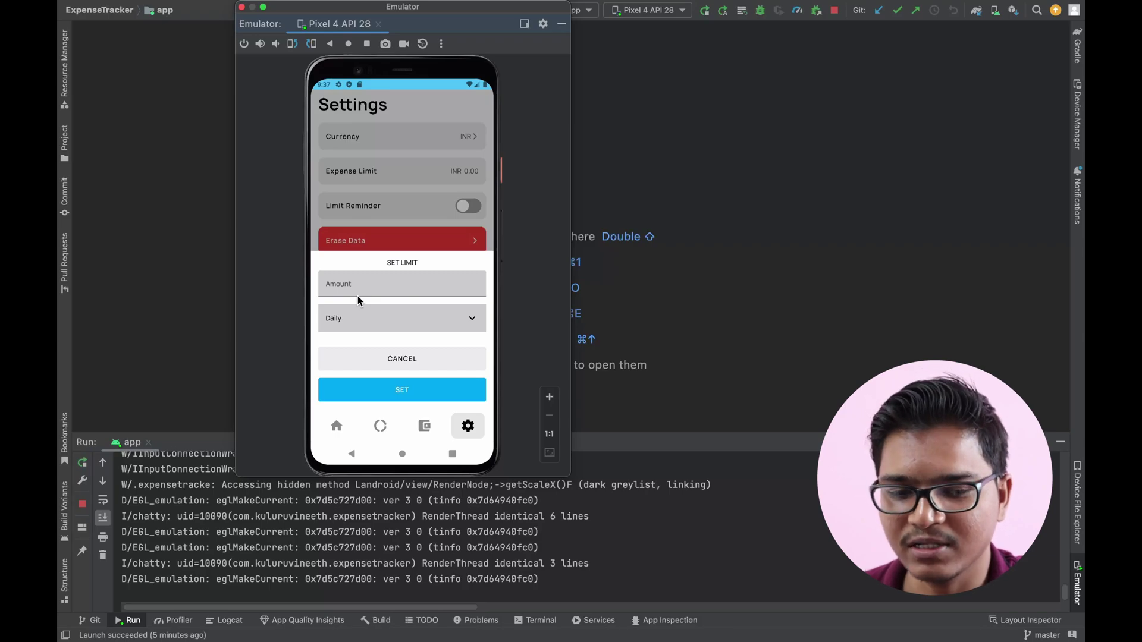
Step: Dismiss the Set Limit sheet with Daily unchanged, try the Limit Reminder toggle, and request Erase Data
left_click(424, 319)
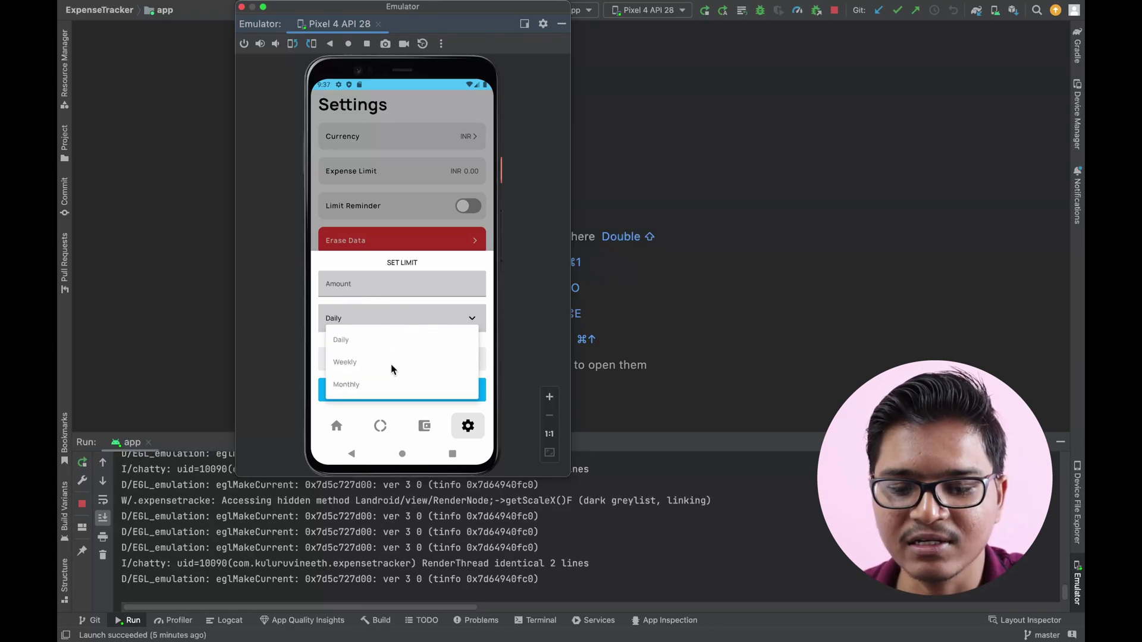
left_click(432, 266)
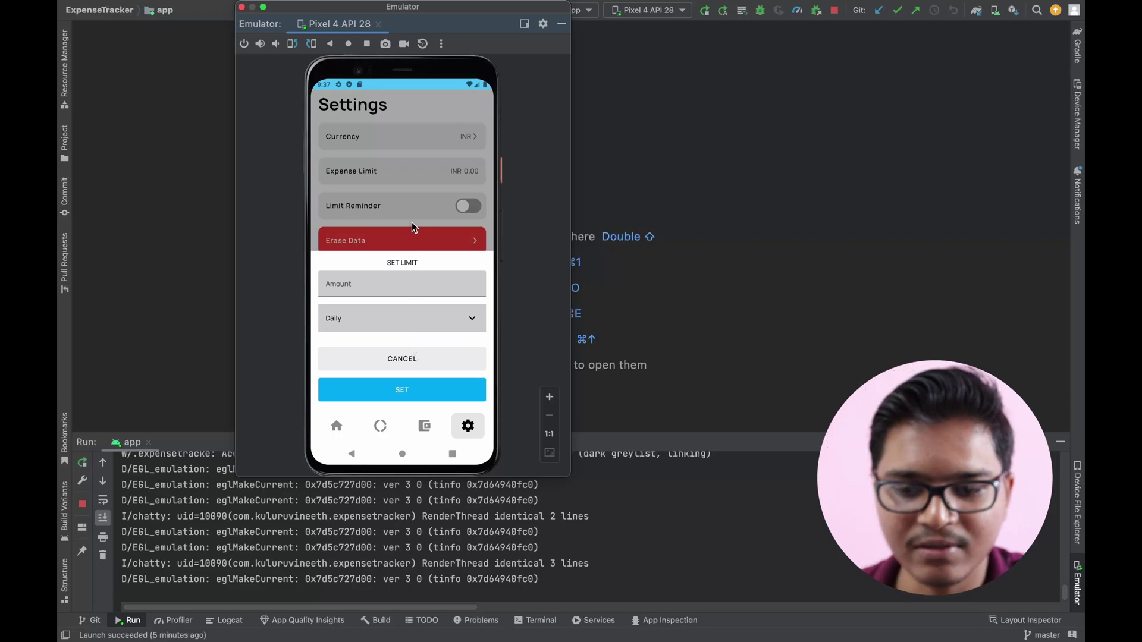
left_click(408, 188)
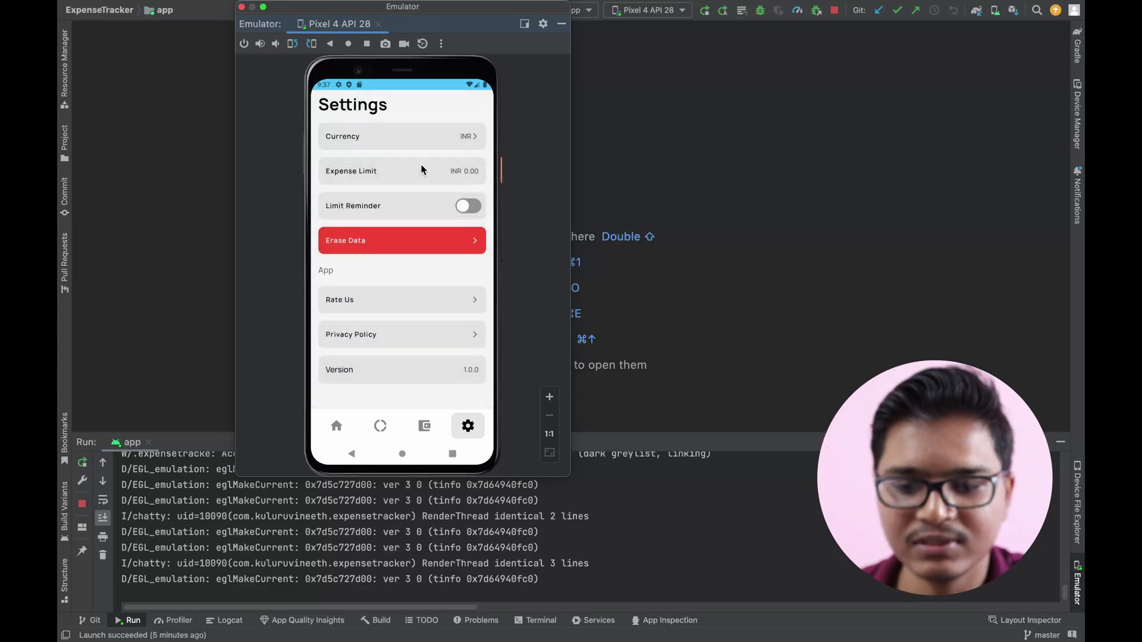
left_click(472, 207)
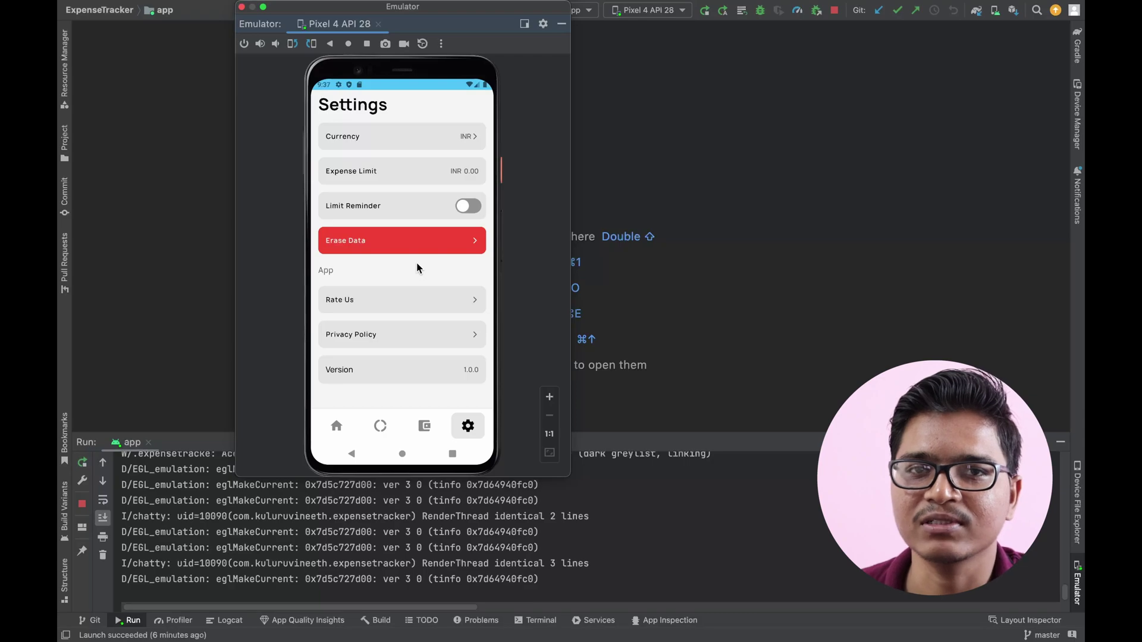
left_click(468, 241)
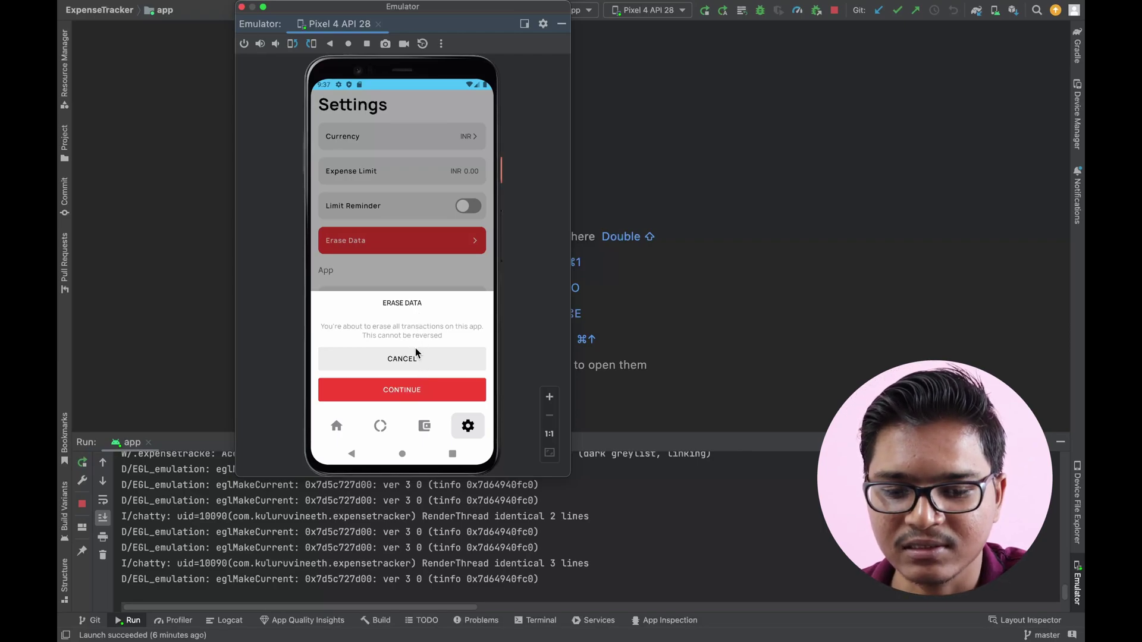
Step: Cancel the Erase Data confirmation, keeping all ExpenseTracker data
left_click(418, 358)
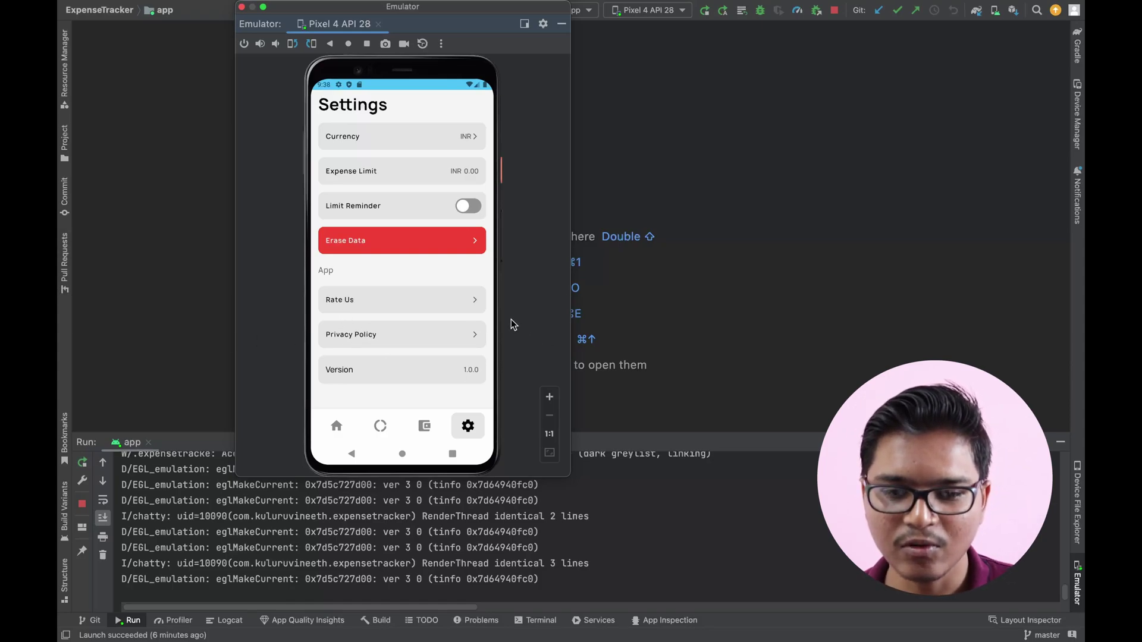
Step: Pass through the accounts and insights tabs back to the home dashboard showing INR -10,000.00
left_click(427, 425)
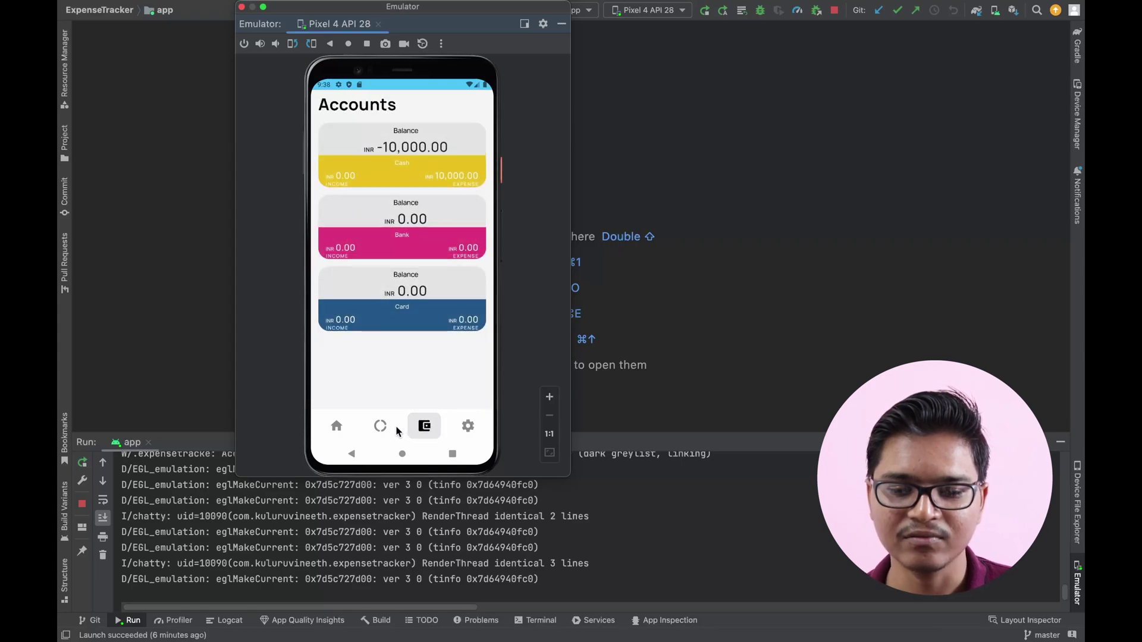
left_click(381, 427)
left_click(337, 427)
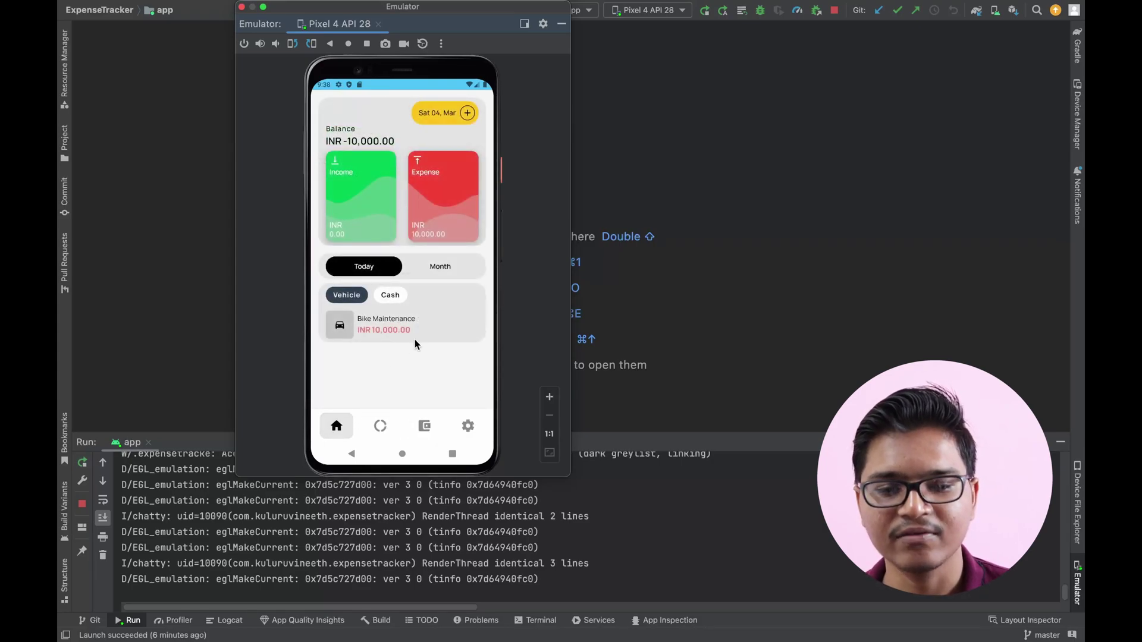